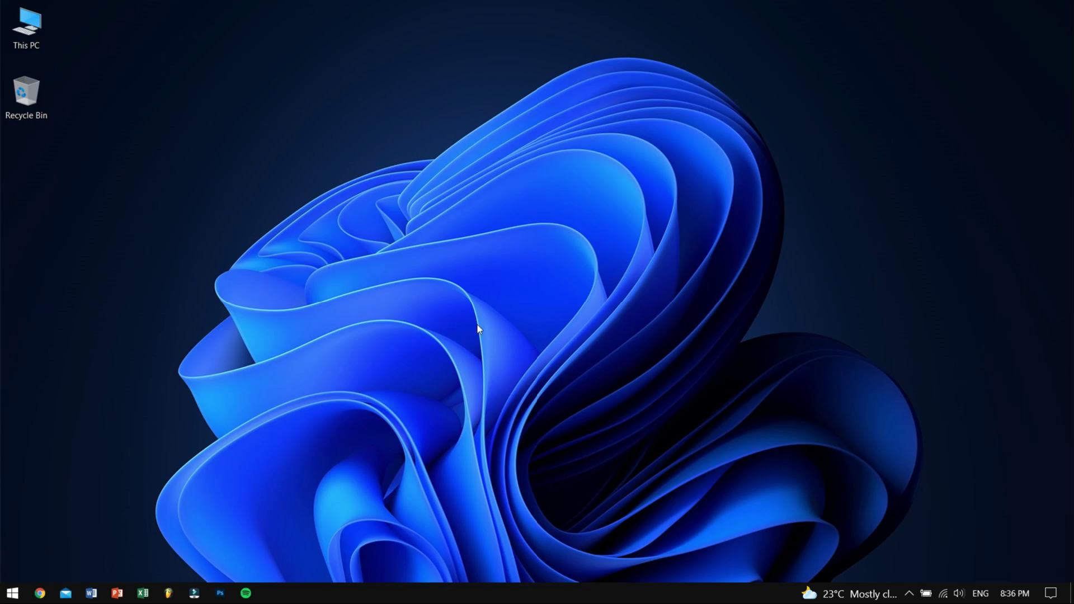
- Open and dismiss the Spotify taskbar icon's options, then drag across the desktop
right_click(245, 592)
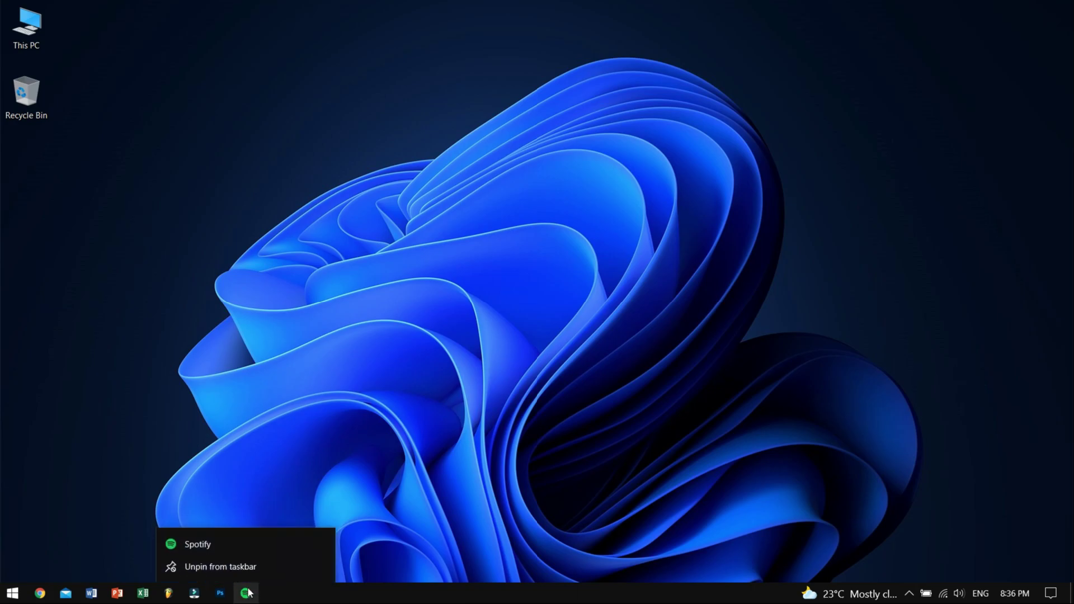
left_click(426, 529)
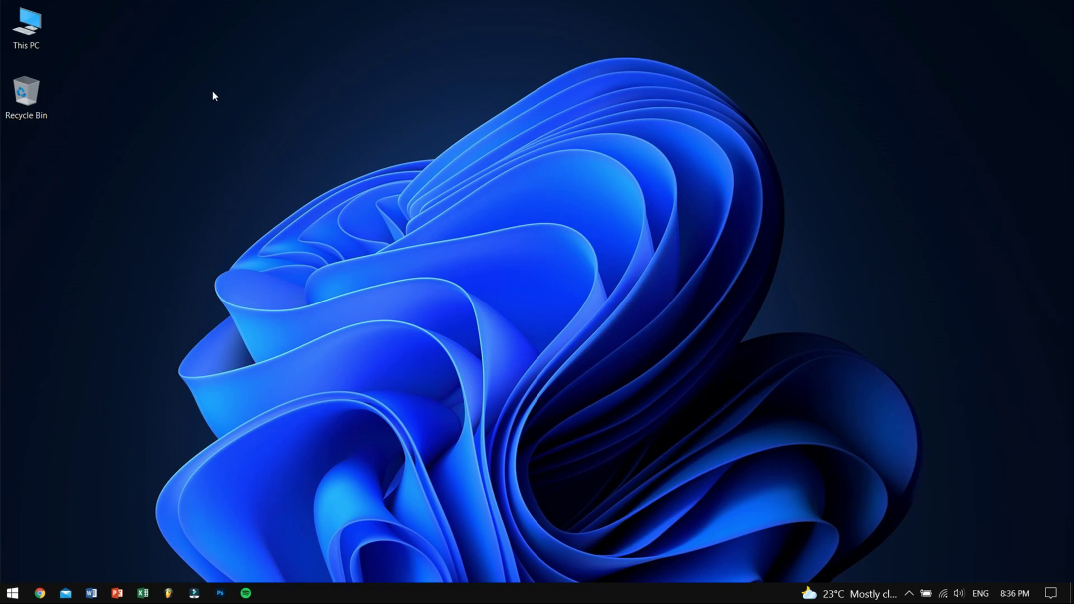
left_click_drag(205, 84, 847, 461)
- Open Task Manager from the taskbar menu in its detailed view and move it up-left
right_click(562, 598)
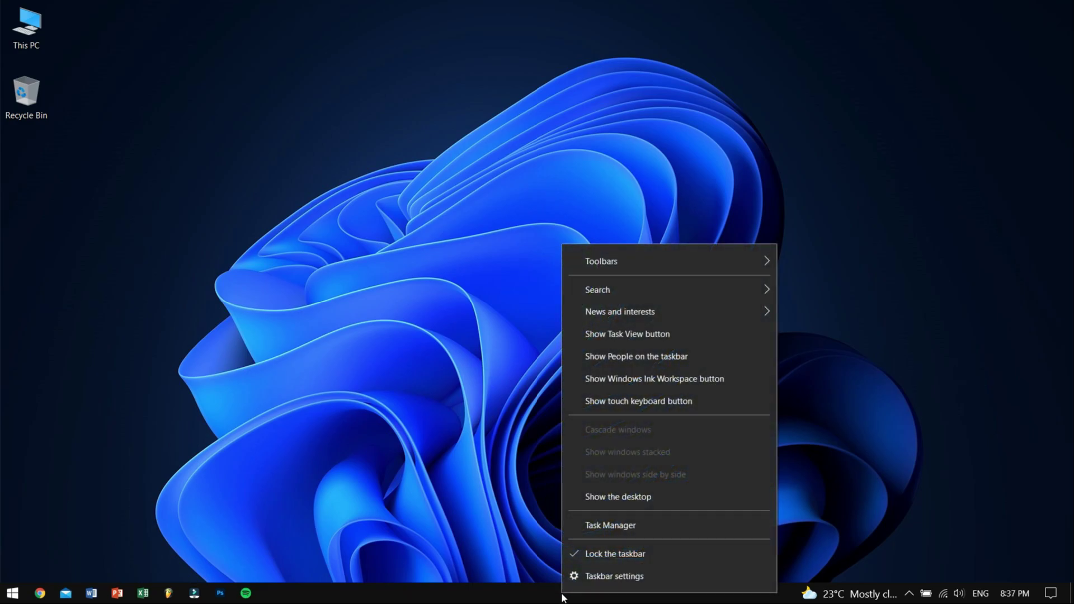
left_click(667, 525)
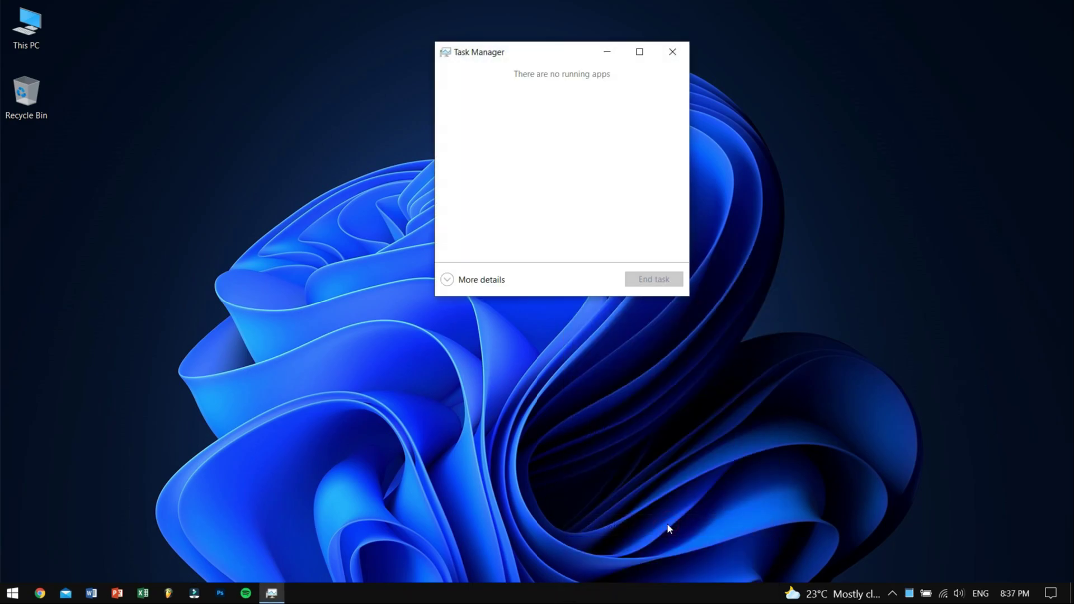
left_click(475, 280)
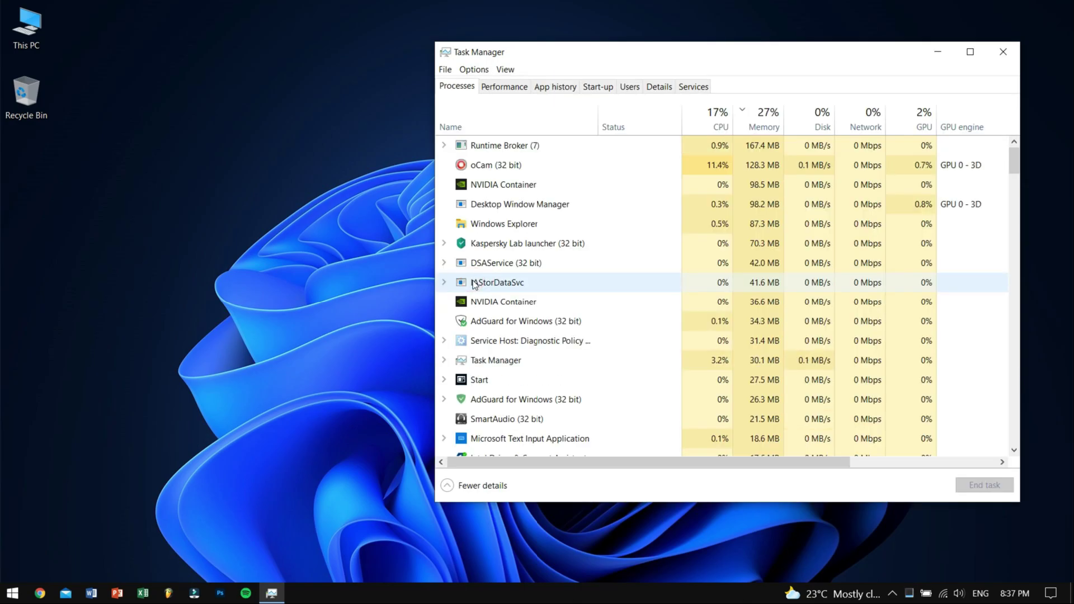
left_click_drag(631, 55, 473, 48)
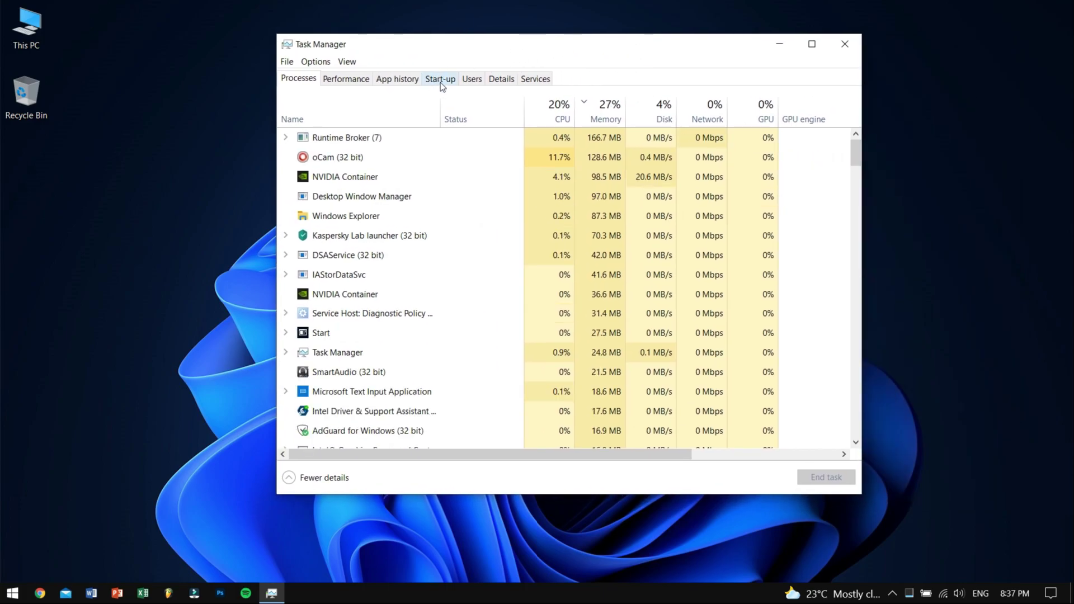
- Review the Start-up tab entries, including Send to OneNote Tool and Intel driver support
left_click(441, 82)
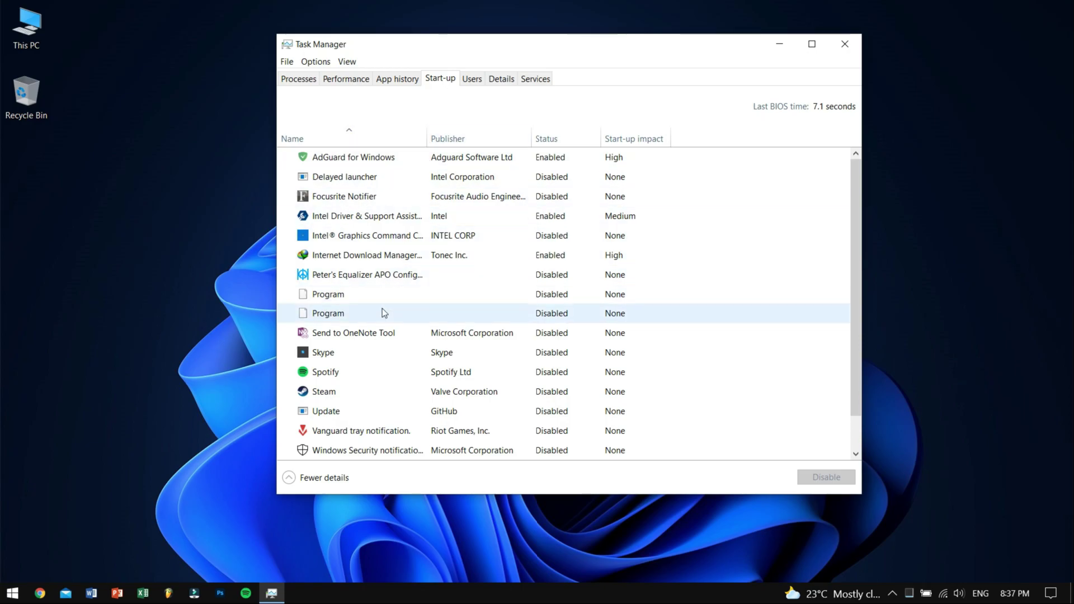
right_click(373, 340)
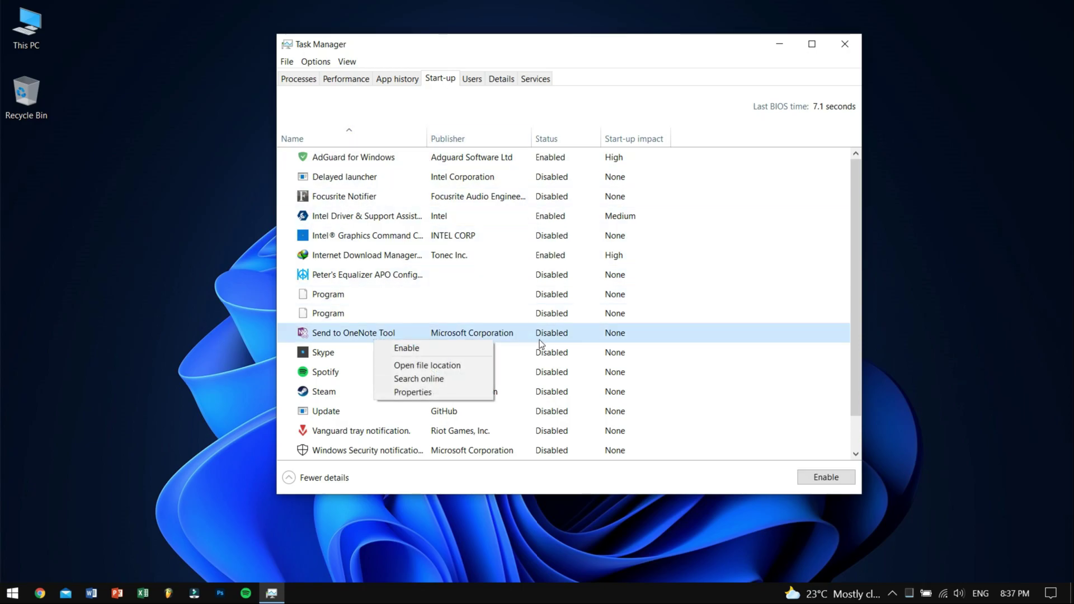
left_click(558, 334)
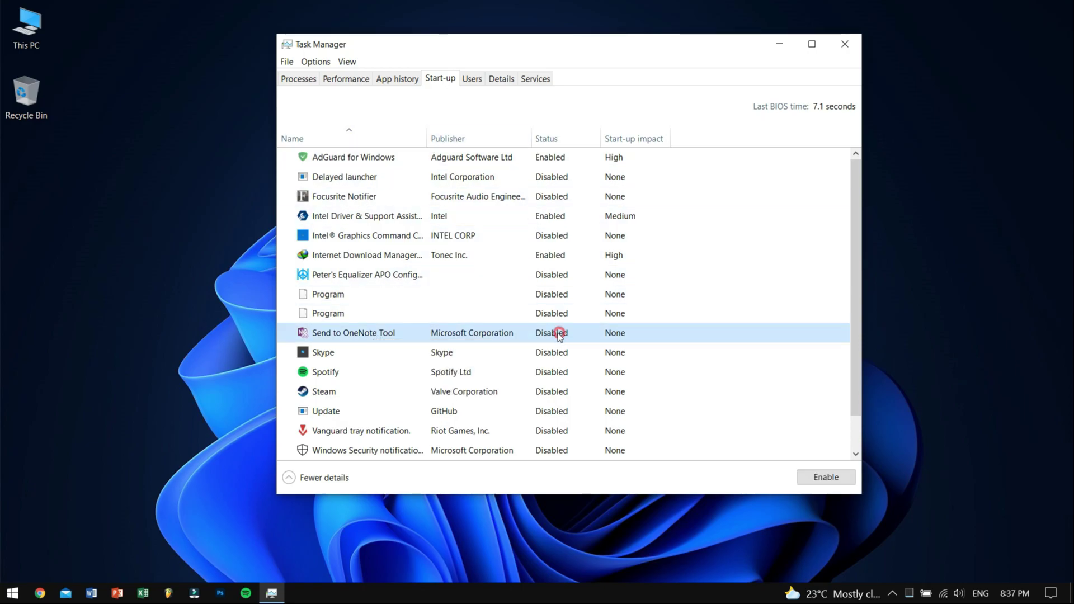
right_click(380, 216)
left_click(564, 218)
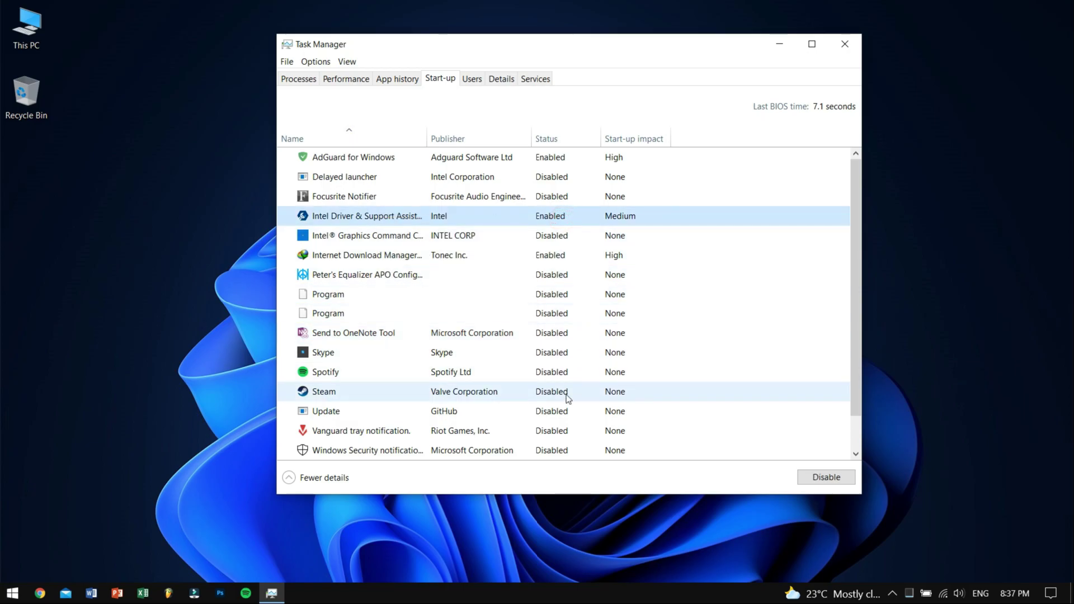
scroll(554, 402, "down", 1)
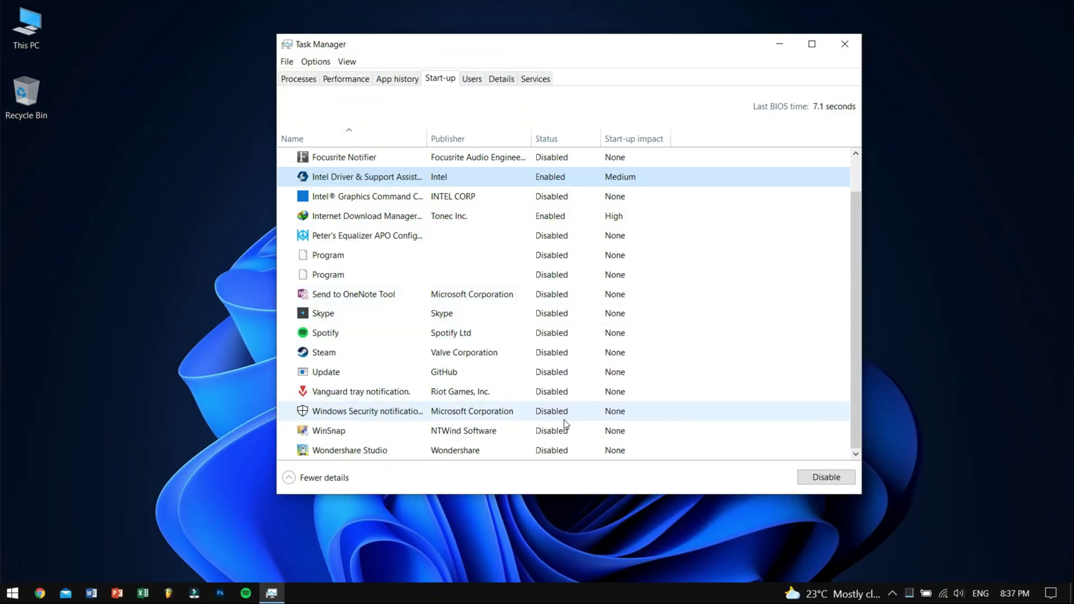
- Close Task Manager, then open and dismiss the desktop's right-click menu
left_click(845, 45)
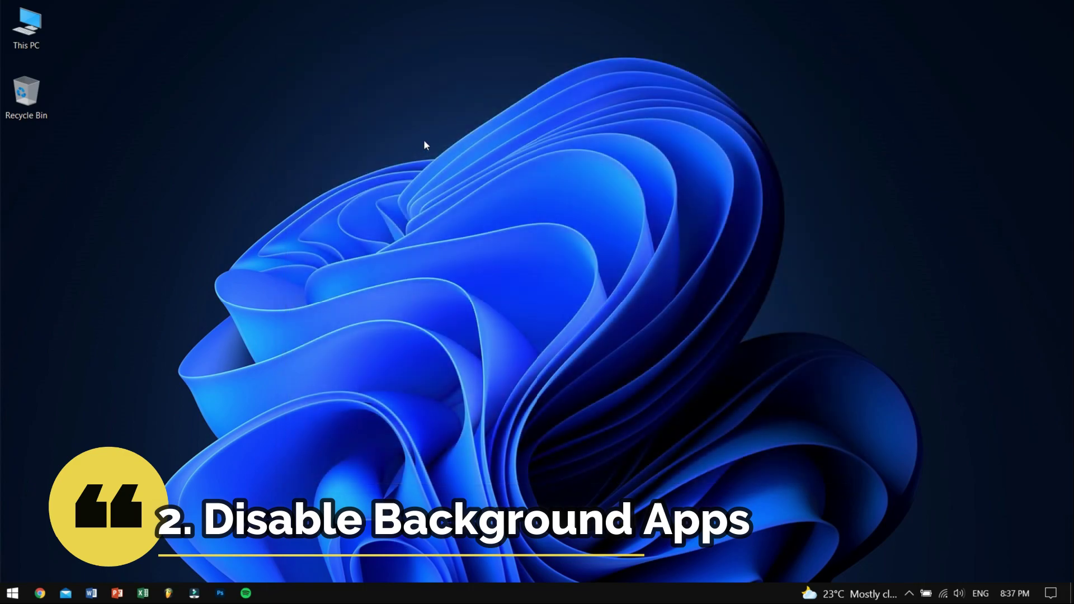
right_click(304, 152)
left_click(338, 193)
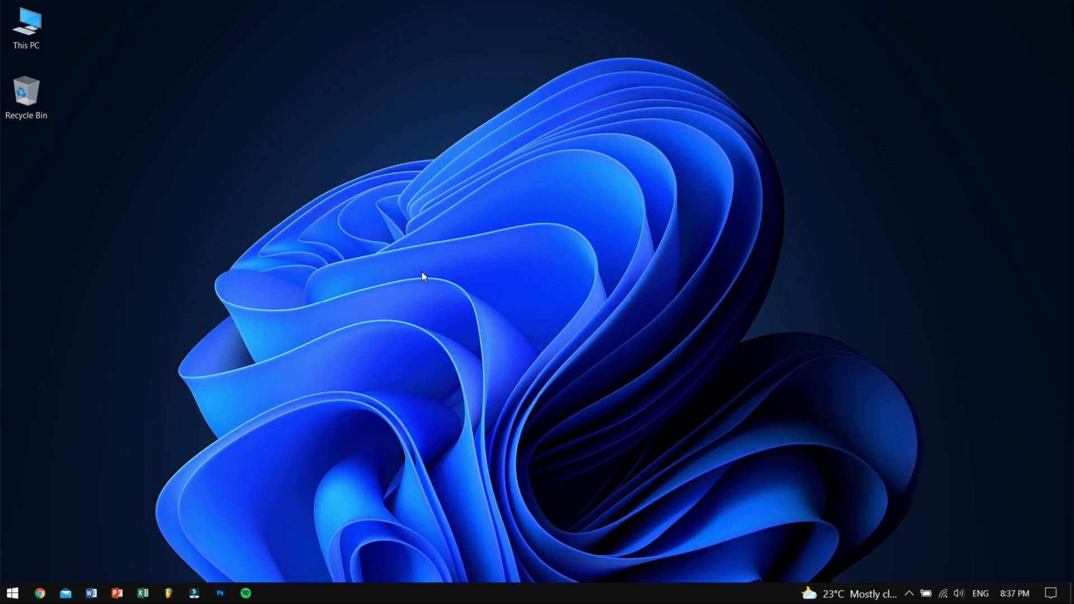
- Peek at the hidden tray icons, then refresh the desktop
left_click(909, 593)
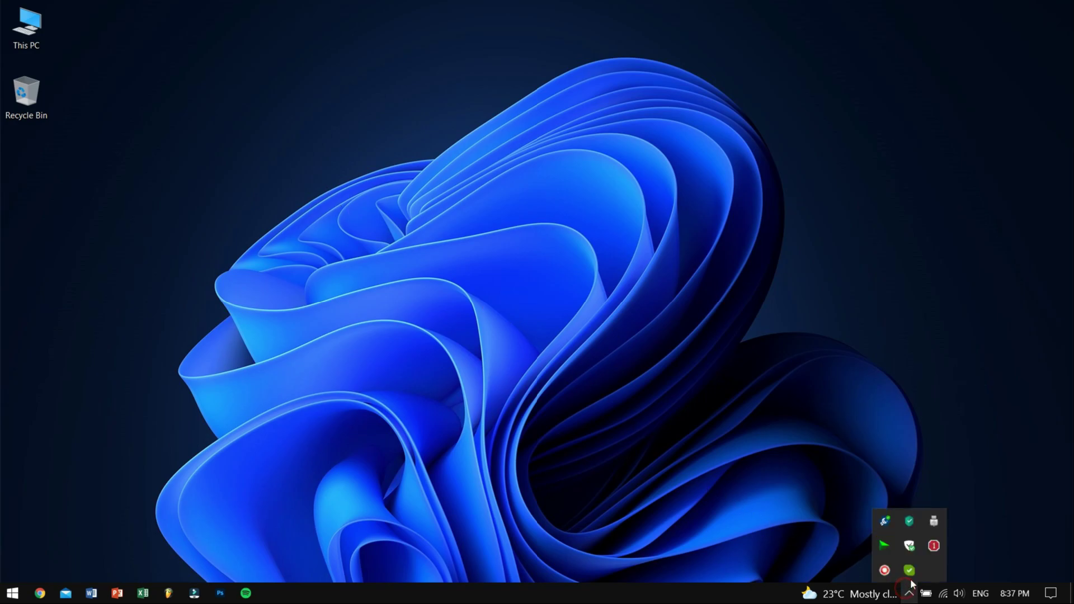
left_click(482, 322)
right_click(361, 216)
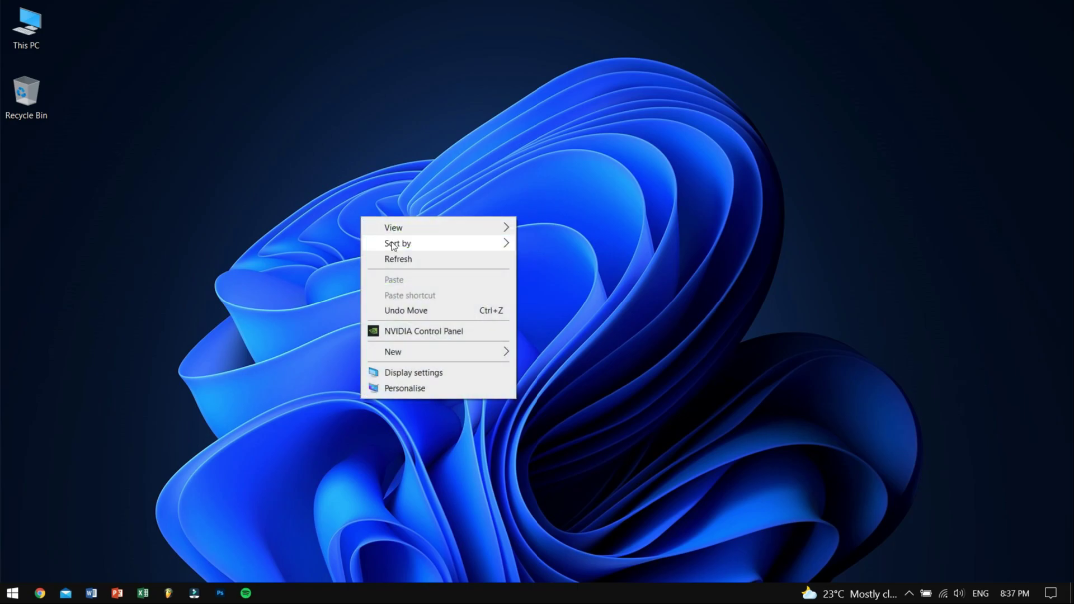
left_click(414, 258)
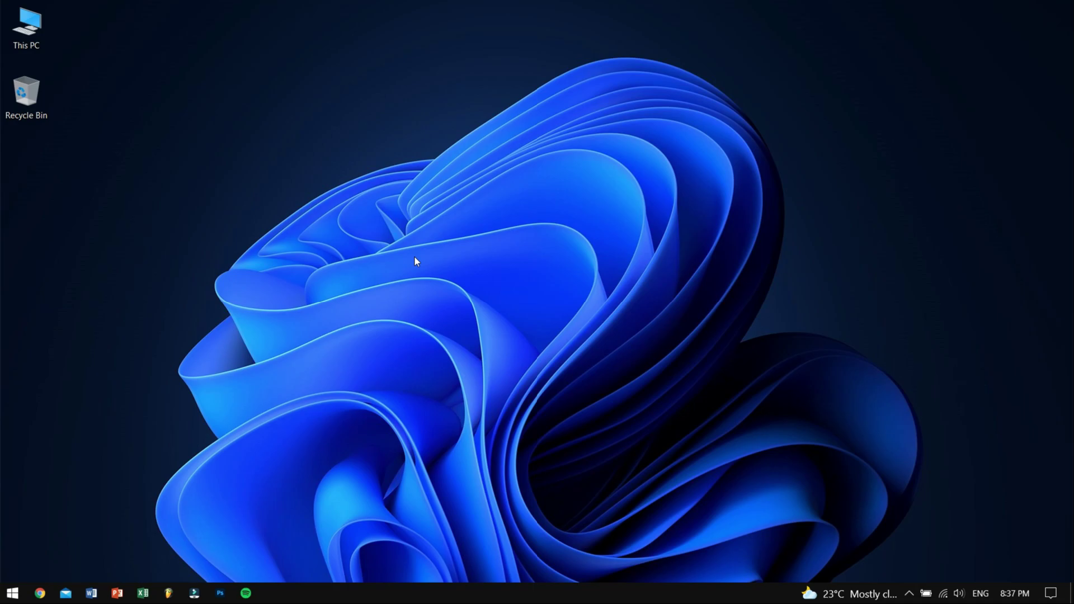
- Verify the Privacy > Background apps toggle is Off in Settings, then close the window
left_click(12, 592)
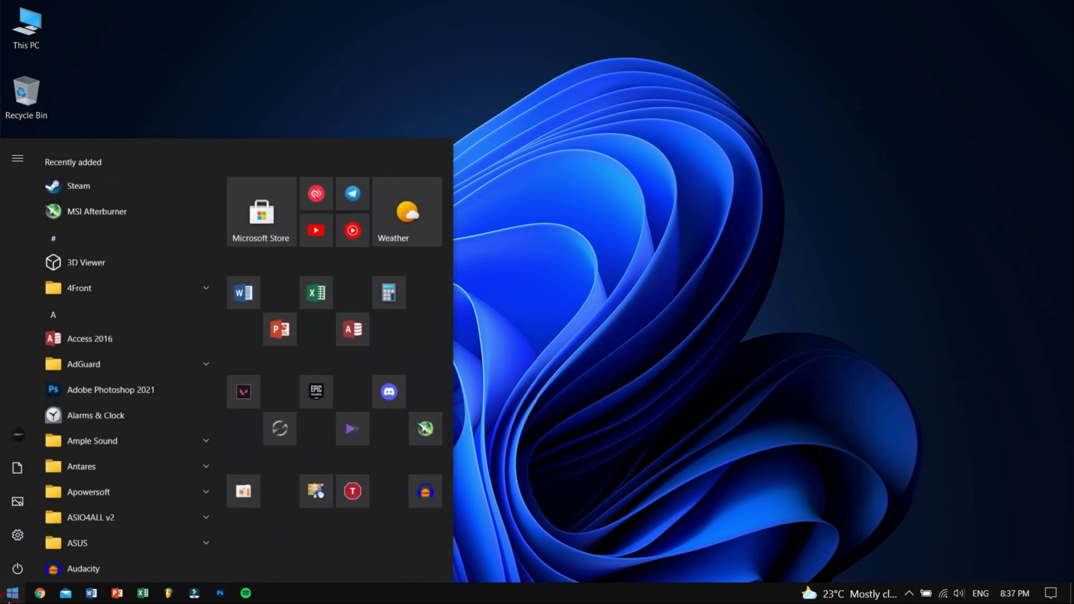
left_click(10, 535)
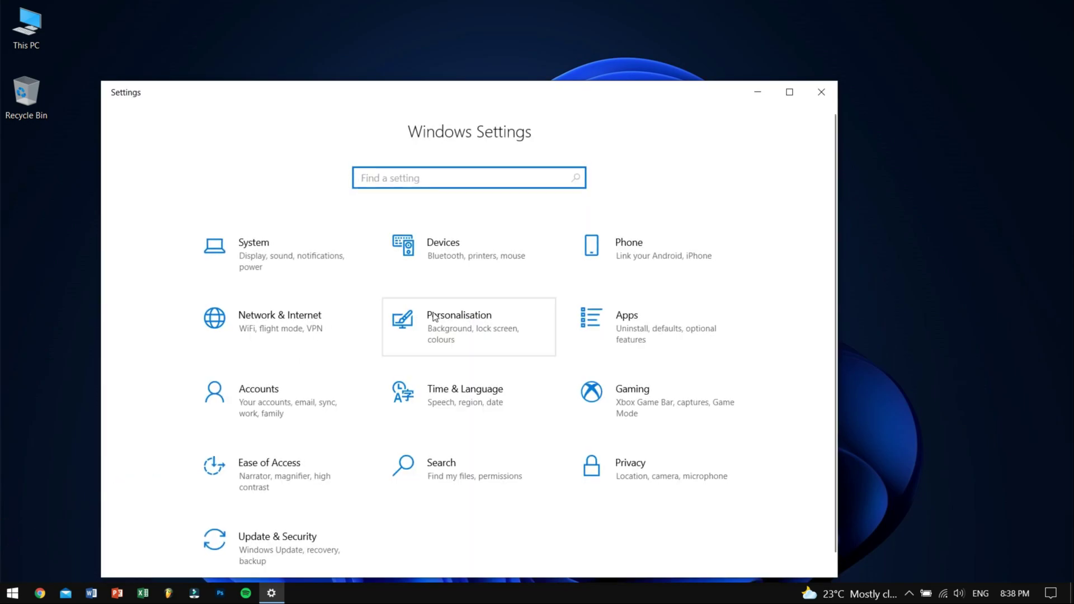
left_click(649, 455)
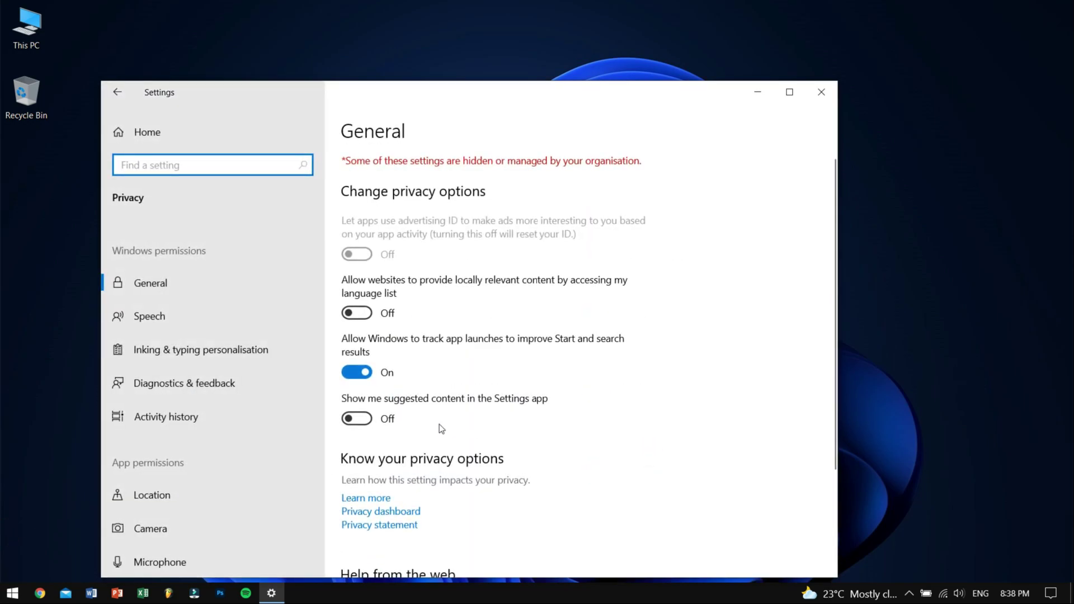
scroll(221, 425, "down", 3)
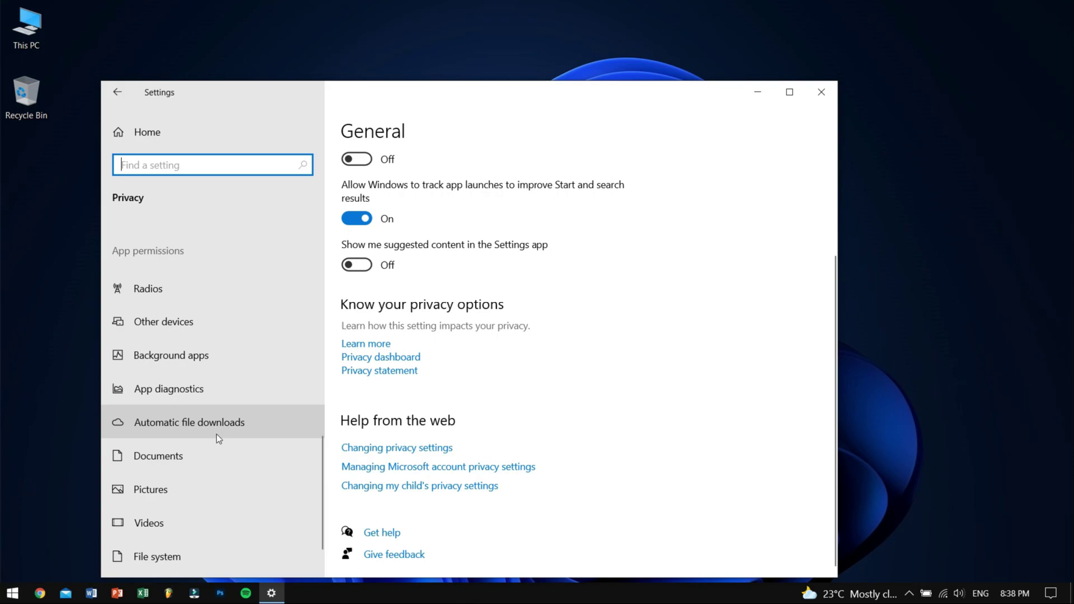
left_click(224, 367)
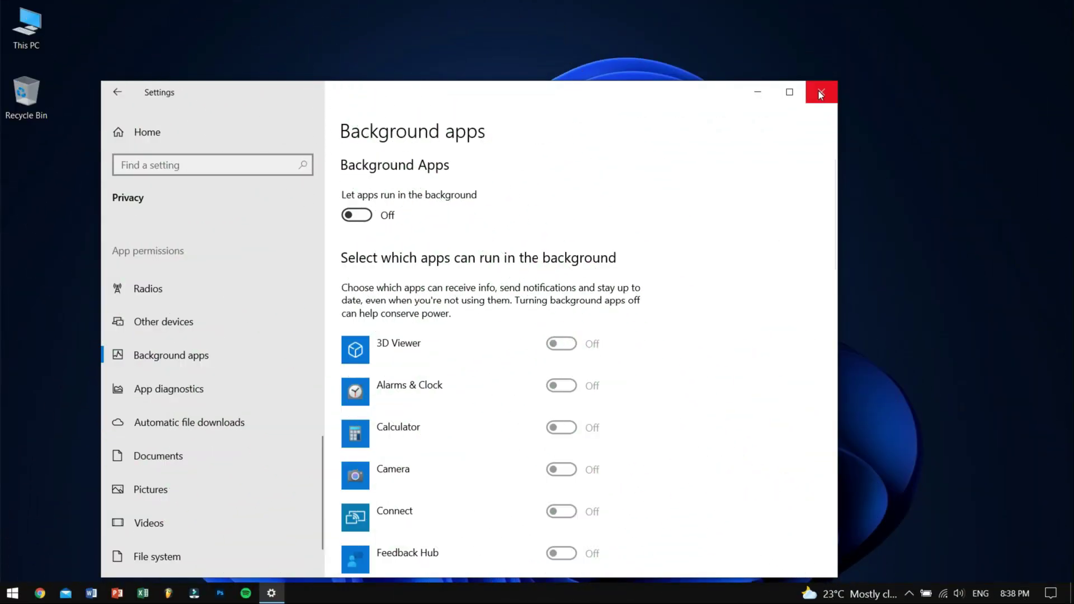
left_click(818, 91)
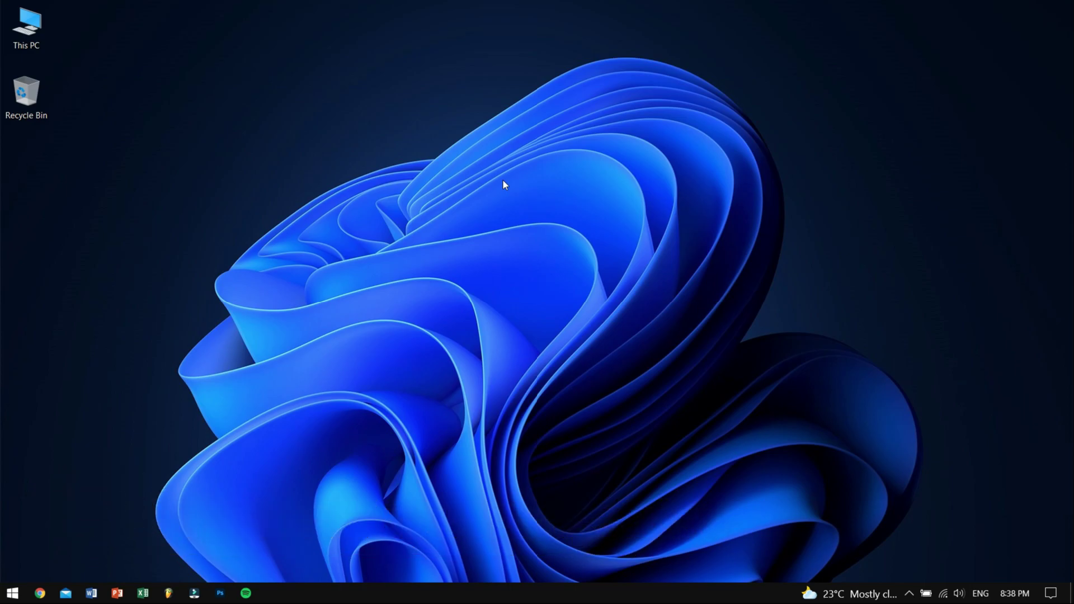
- Search 'upda' to reach Check for updates, then move the Settings window up-right
key("super")
type("upda")
key("Return")
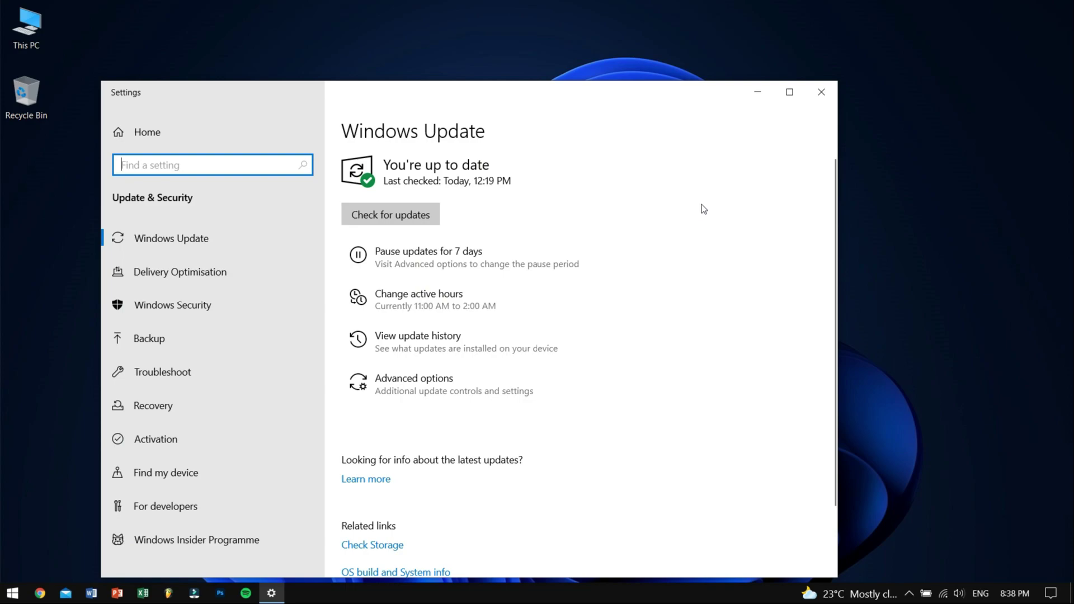
left_click_drag(626, 101, 659, 71)
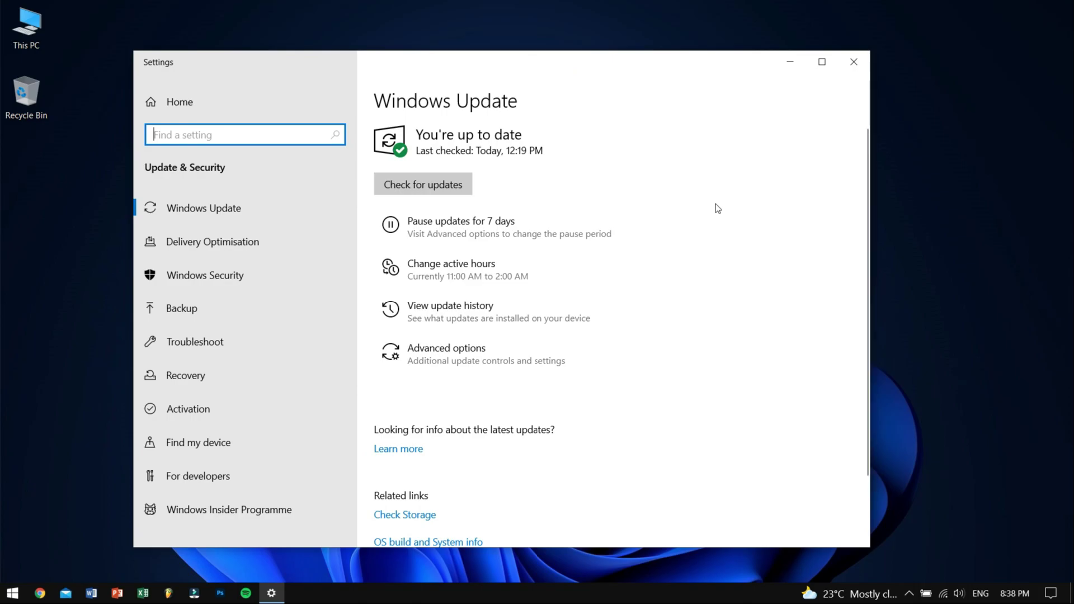
- Close Settings, open Kaspersky Total Security from the hidden tray icons, then close it
left_click(853, 62)
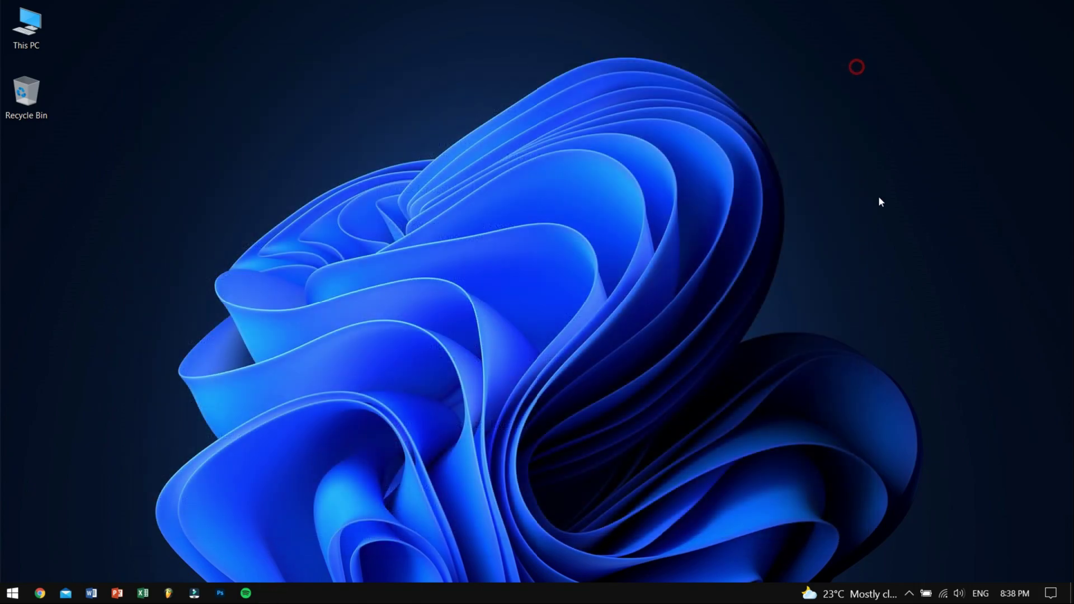
left_click(908, 594)
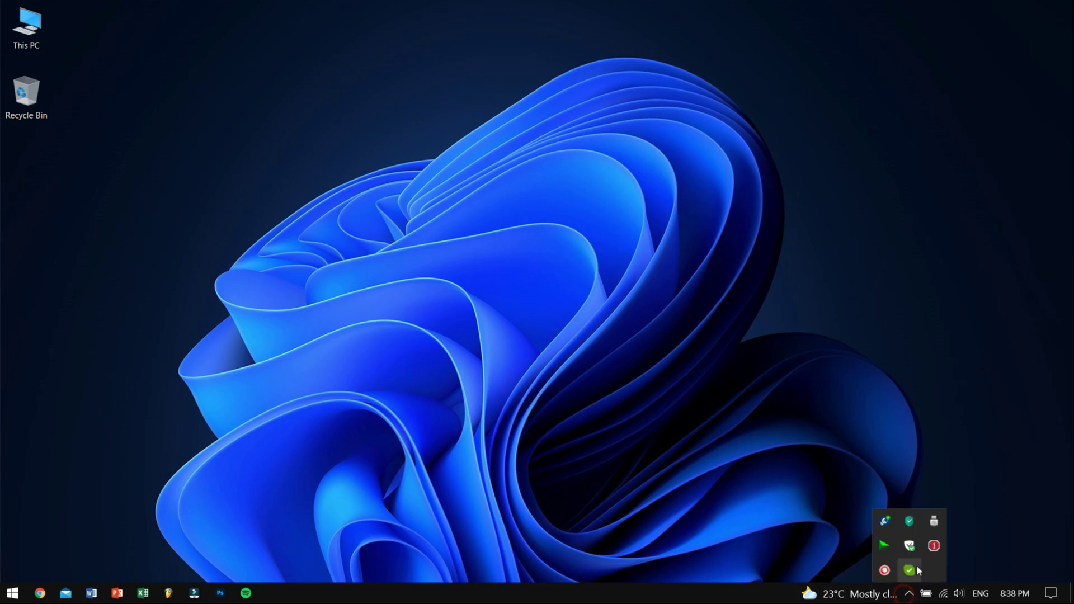
left_click(909, 521)
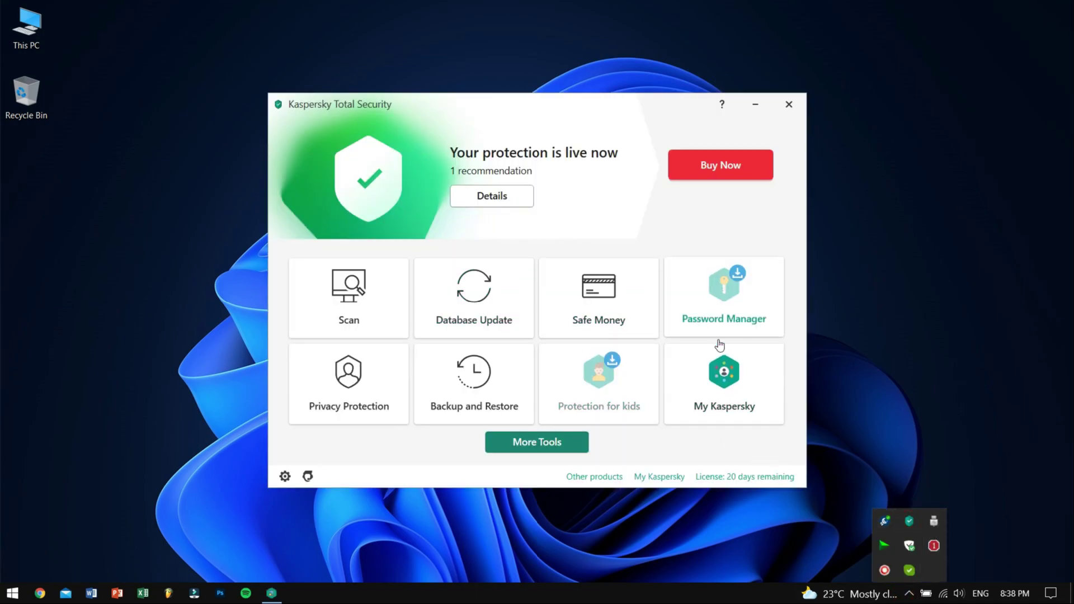
left_click(788, 104)
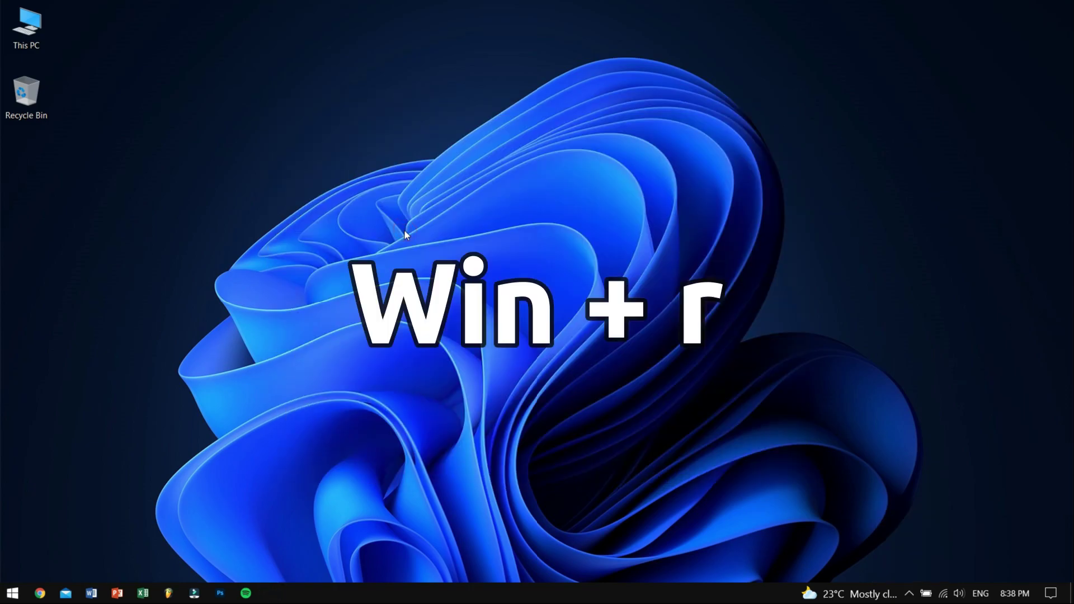
key("super+r")
left_click_drag(174, 436, 397, 347)
type("services")
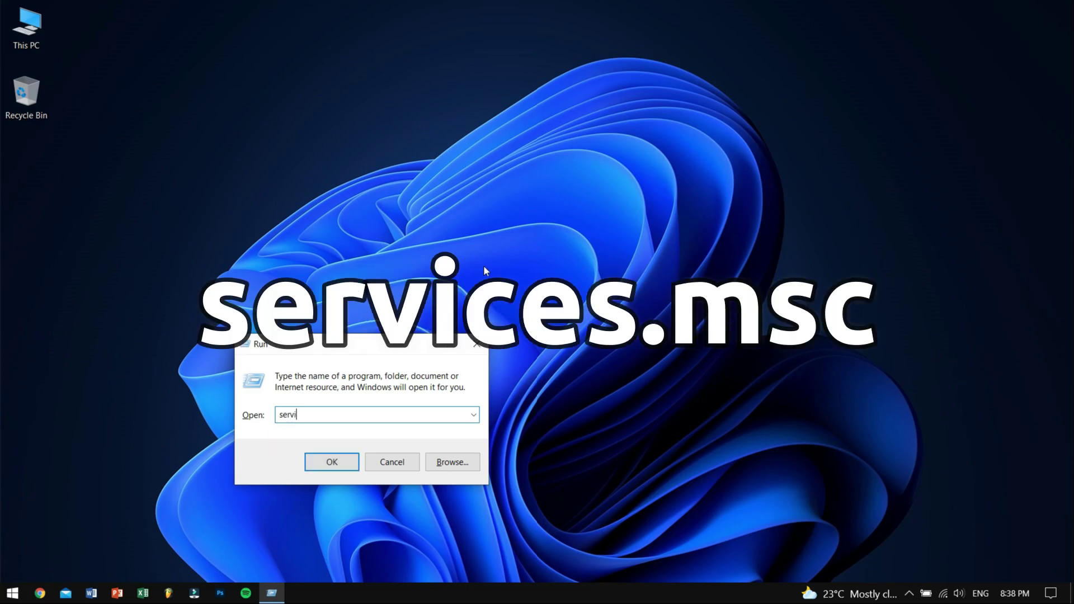
type(".msc")
key("Return")
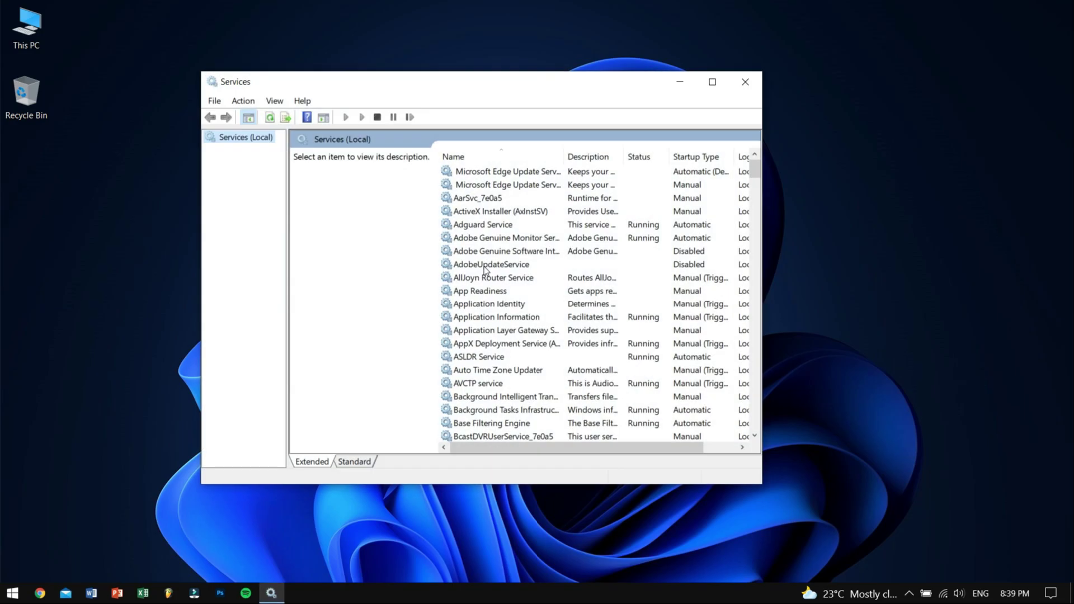
left_click(509, 156)
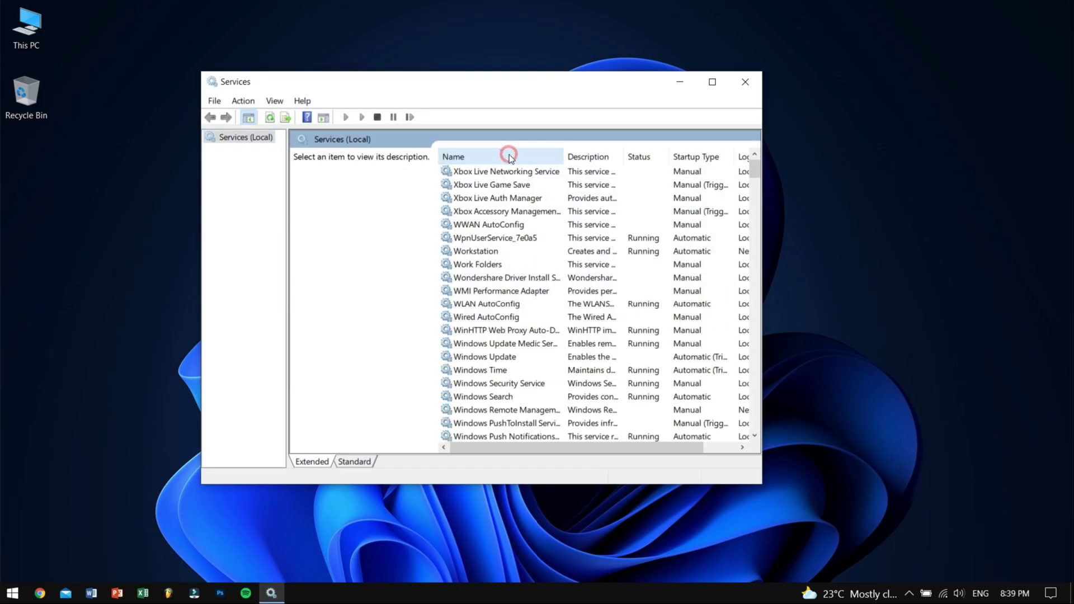
right_click(500, 358)
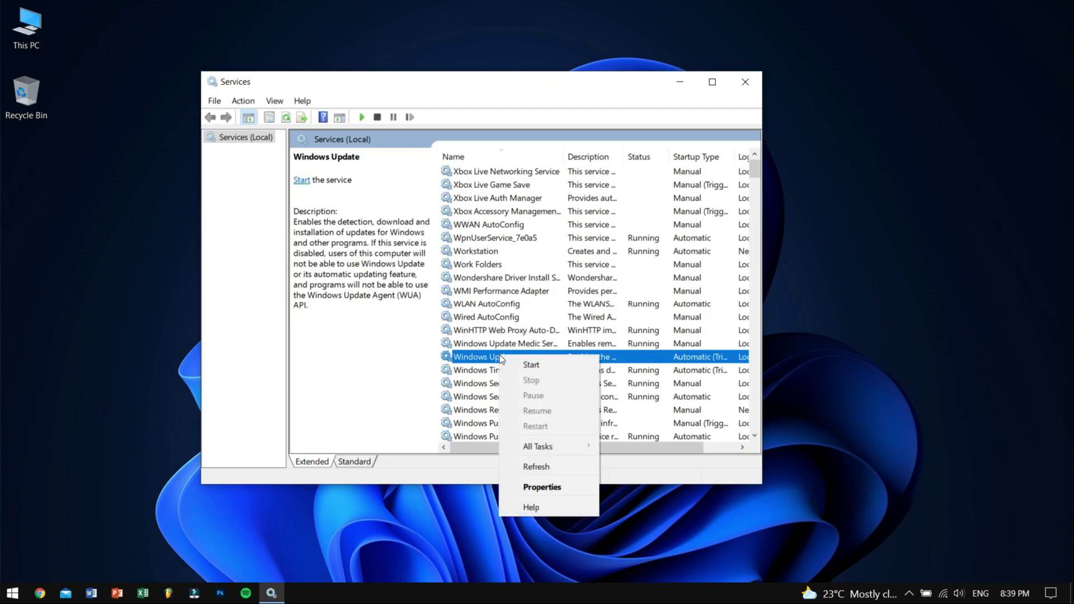
left_click(536, 487)
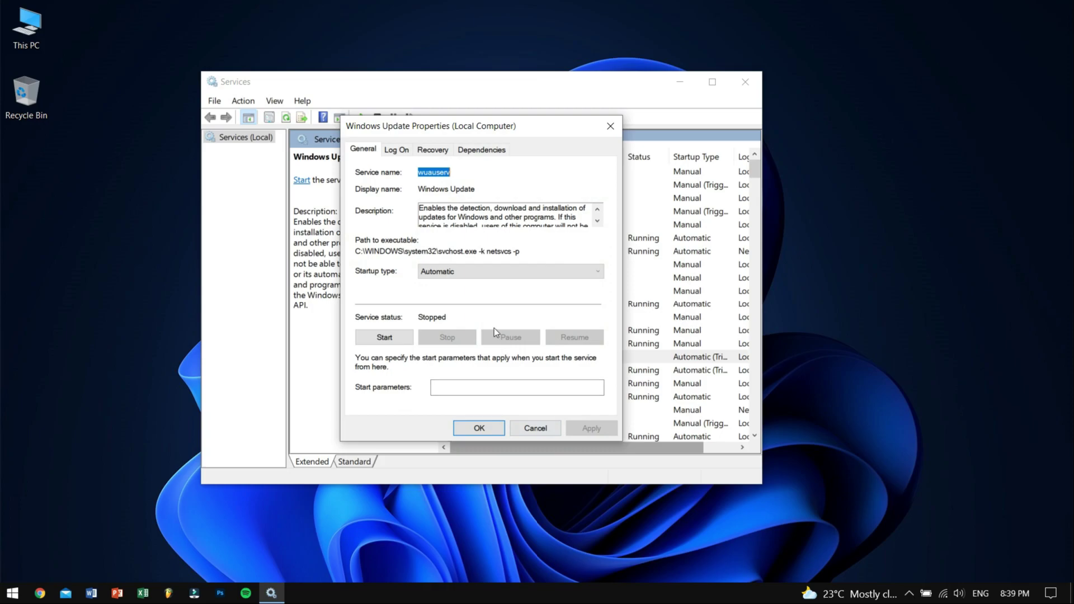
left_click(455, 332)
left_click(480, 430)
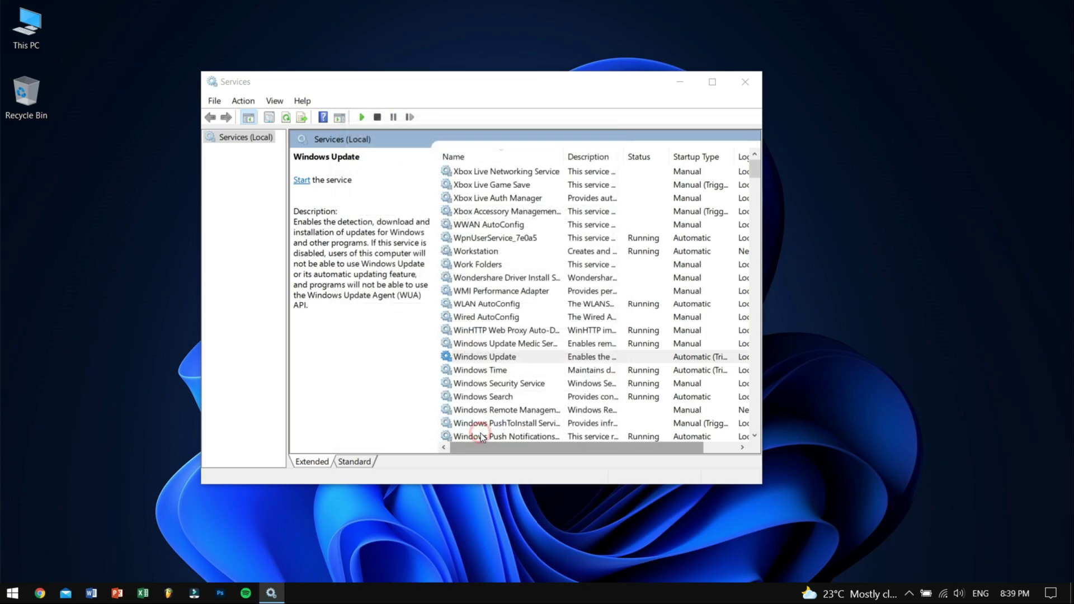
left_click(740, 78)
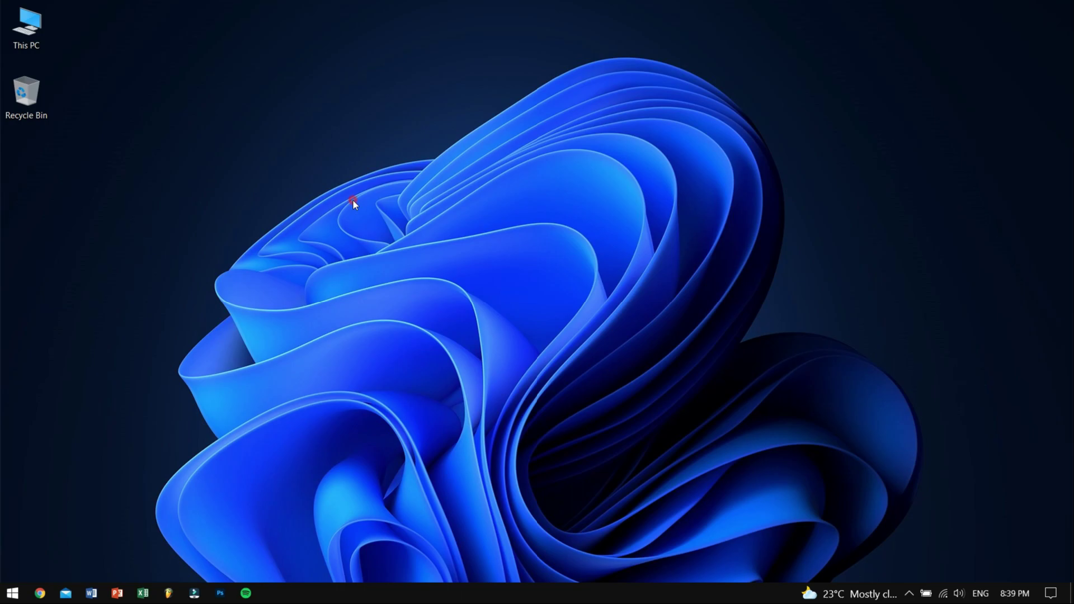
right_click(353, 202)
left_click(394, 242)
left_click(926, 594)
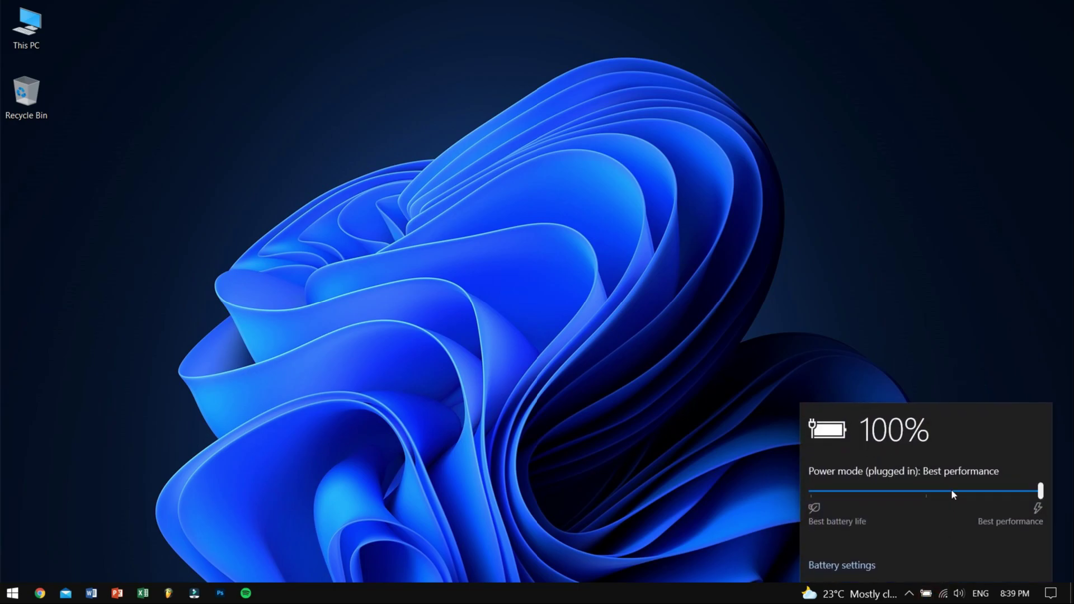
left_click(531, 282)
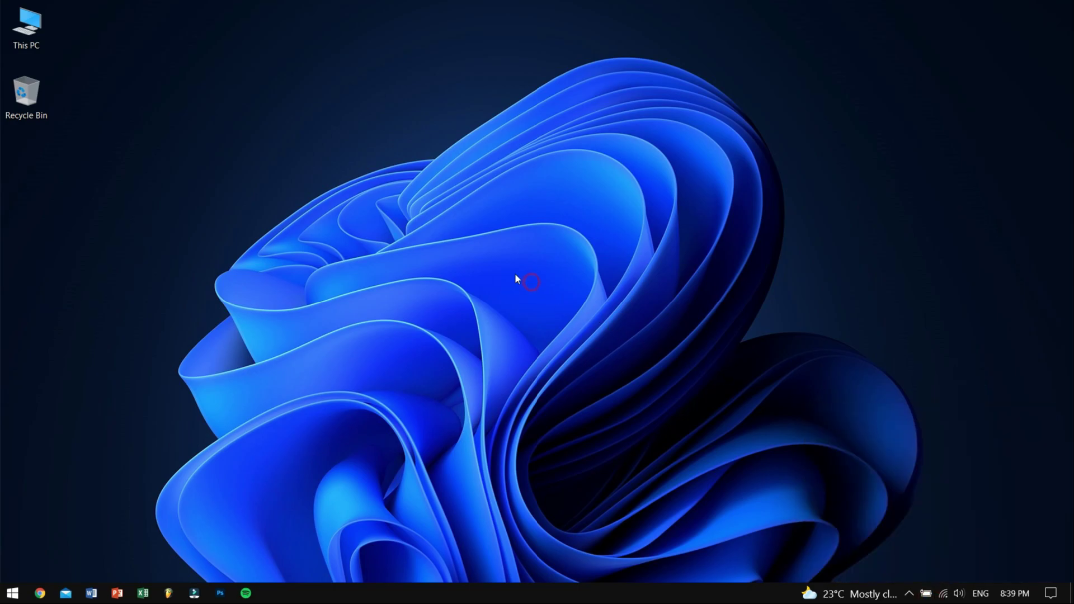
right_click(331, 175)
left_click(373, 218)
- Via This PC Properties, apply 'Adjust for best performance' in Performance Options and close both dialogs
right_click(29, 43)
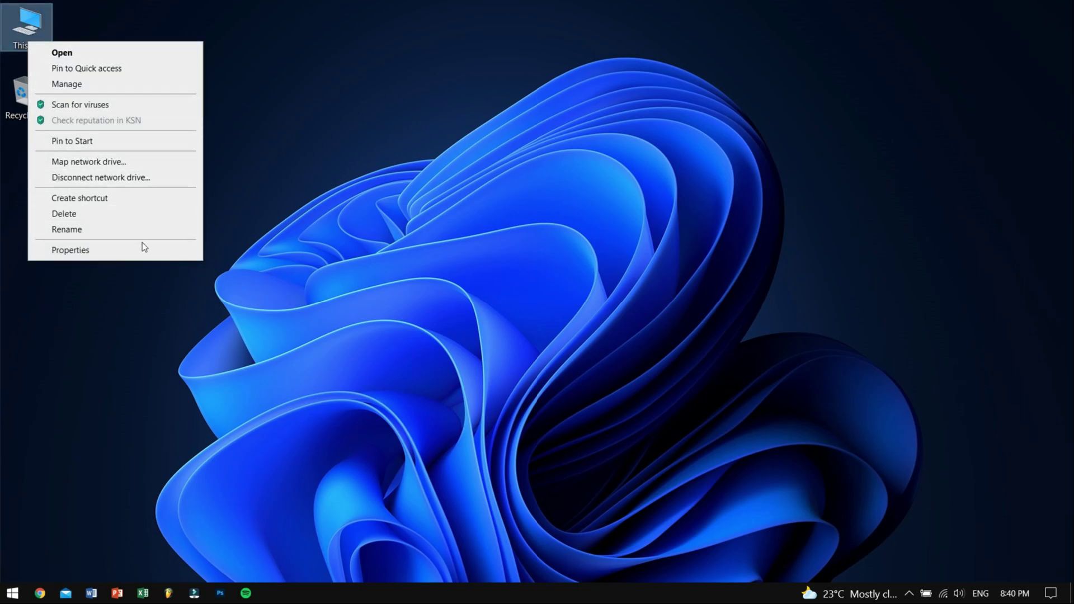
left_click(142, 248)
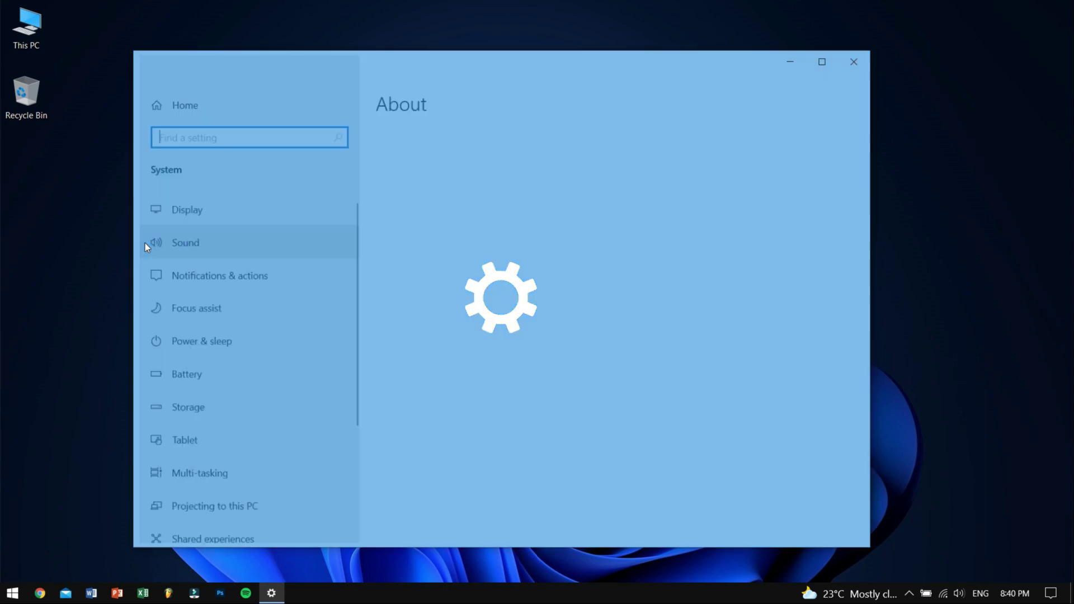
scroll(589, 305, "down", 10)
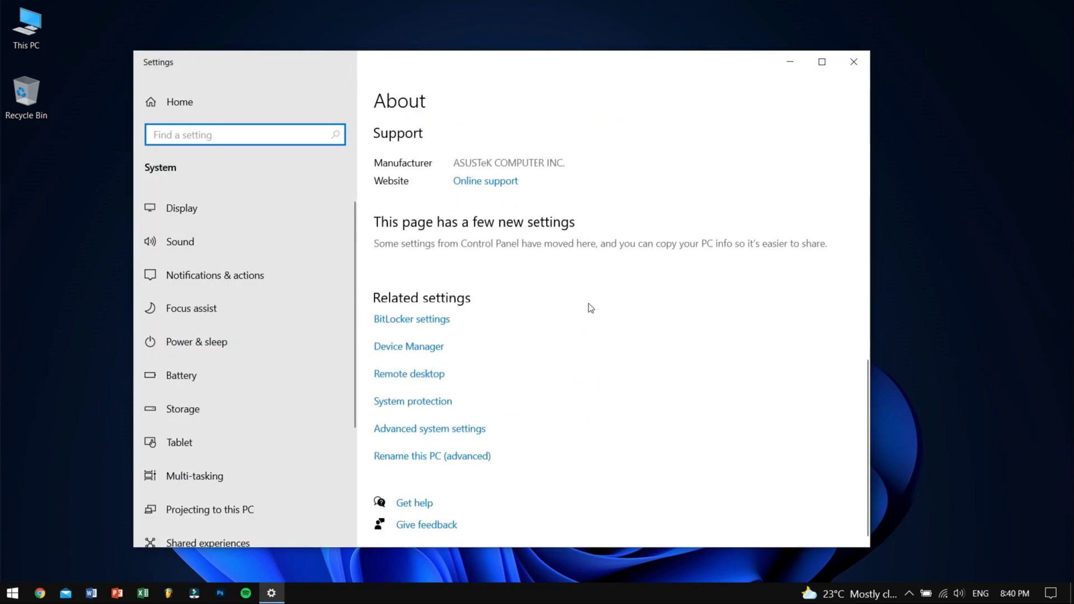
left_click(443, 429)
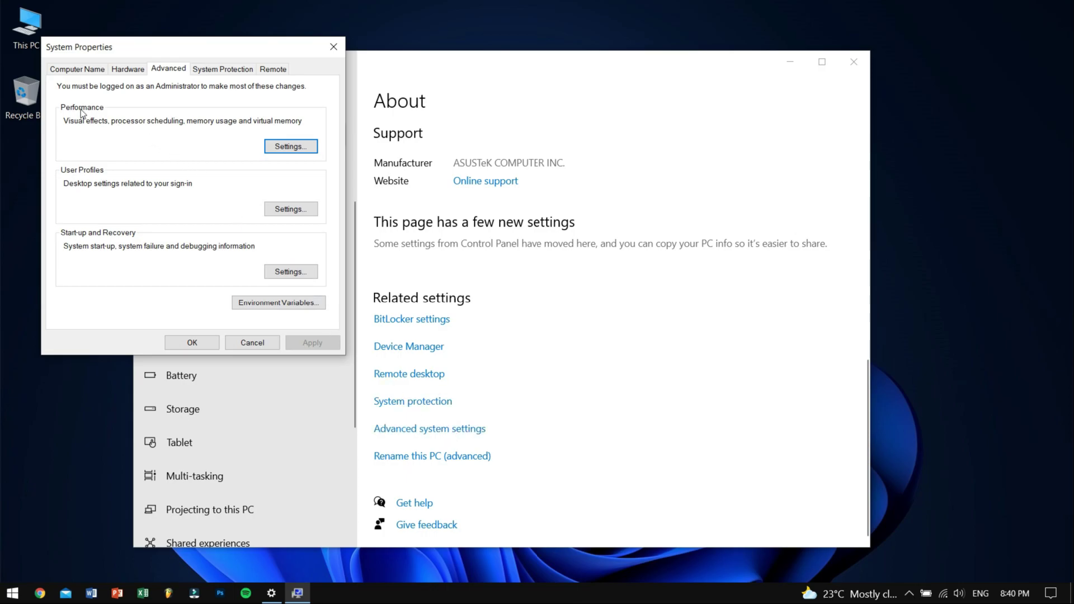
left_click(283, 146)
left_click(118, 212)
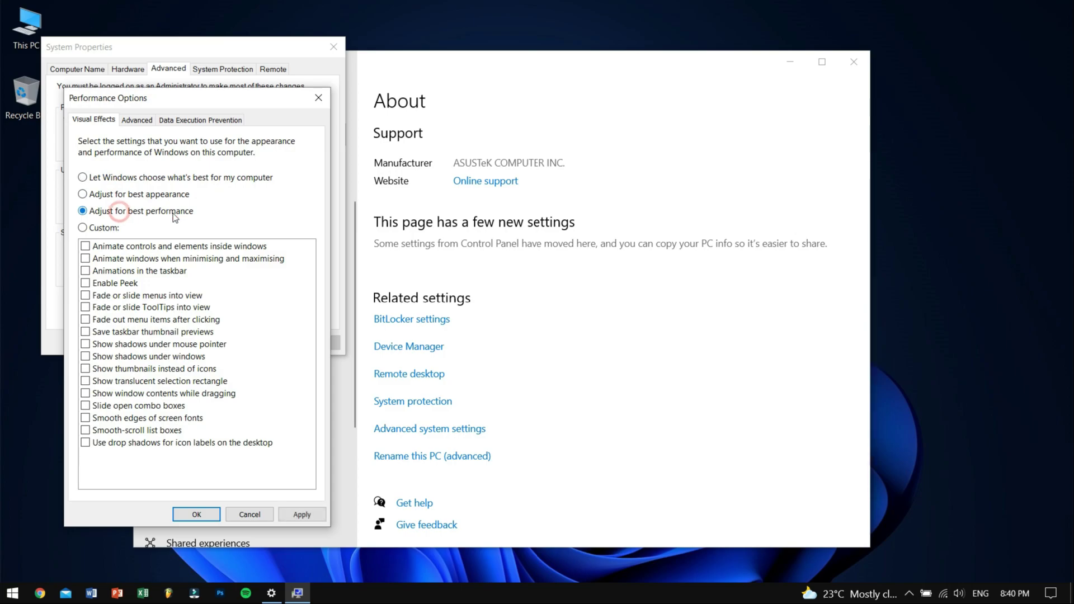
left_click(318, 517)
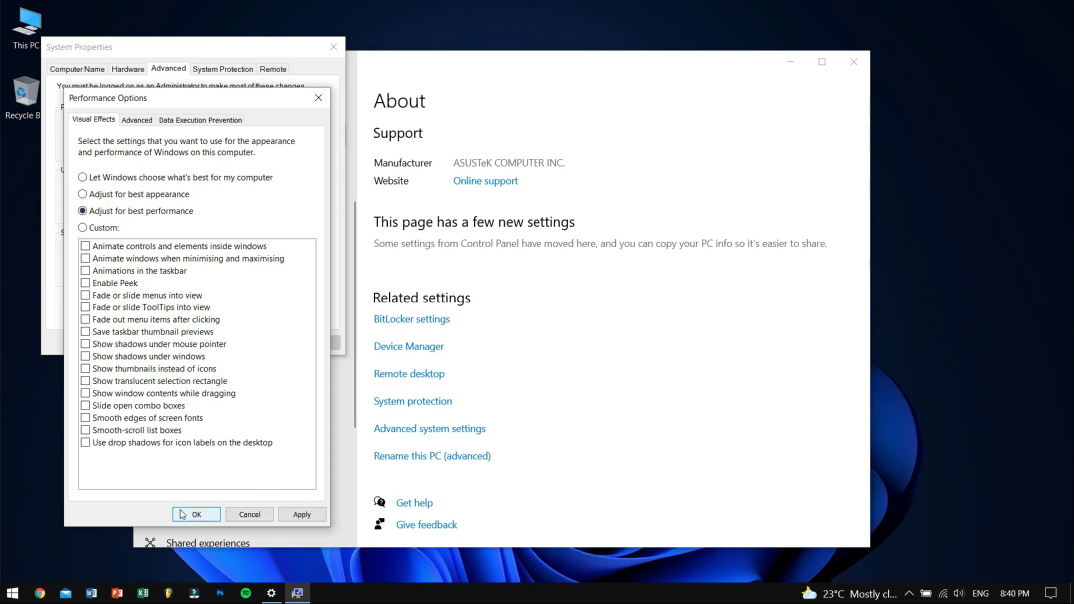
left_click(271, 515)
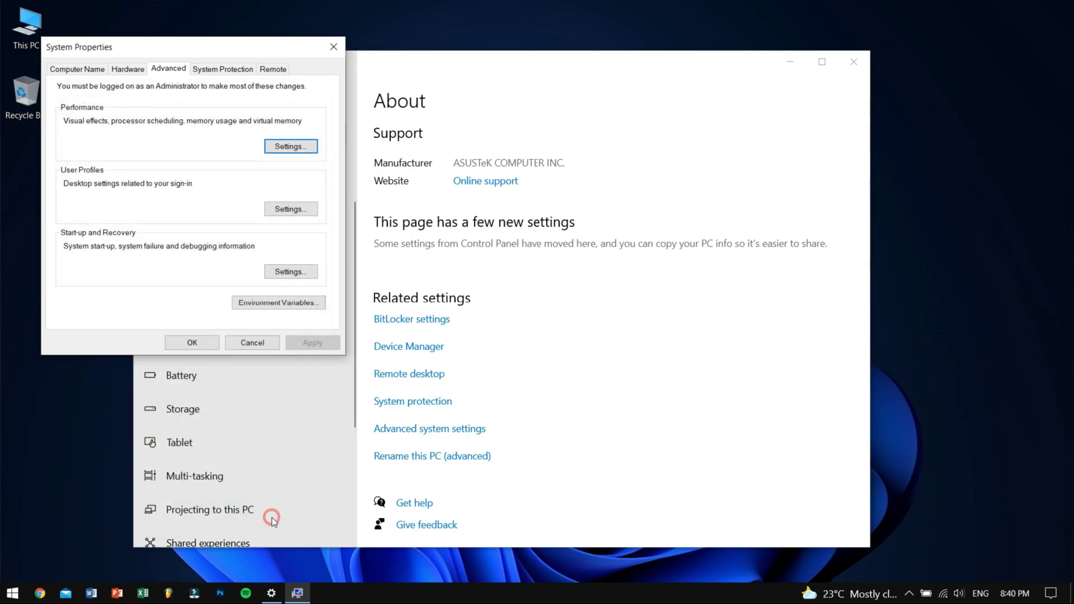
left_click(252, 343)
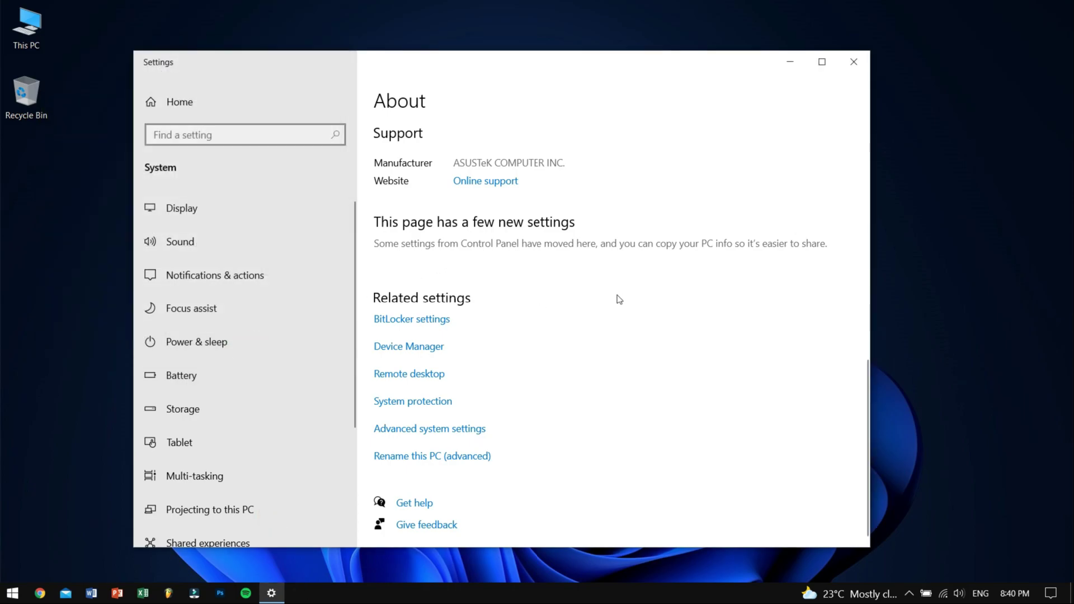
- Close the Settings About page and refresh the desktop
left_click(862, 59)
right_click(407, 196)
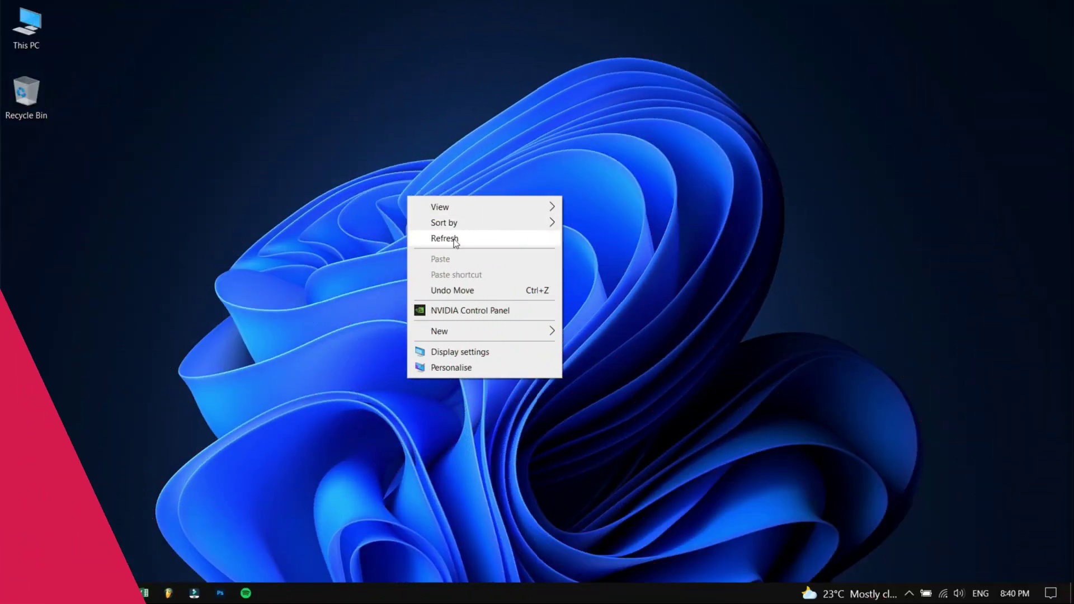
left_click(454, 240)
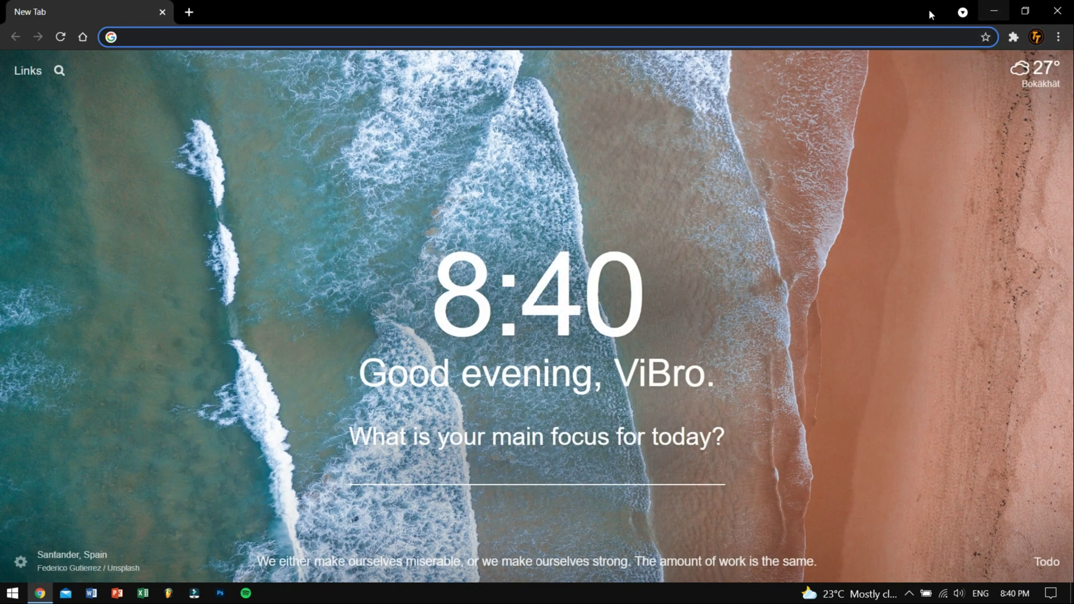
- Restore Chrome from full screen, close it, and refresh the desktop
left_click_drag(559, 16, 526, 62)
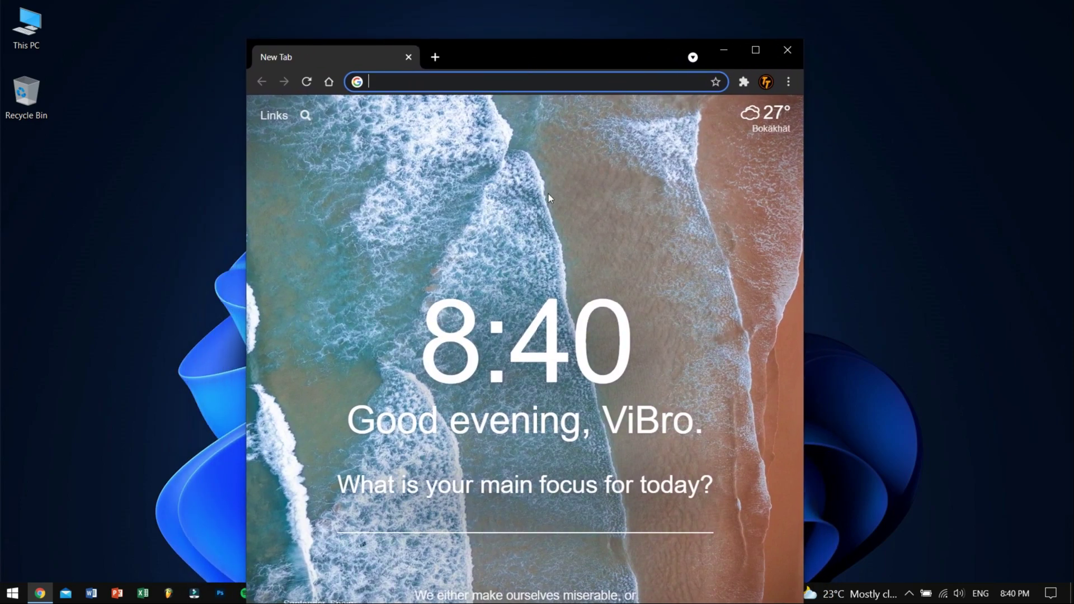
mouse_move(734, 130)
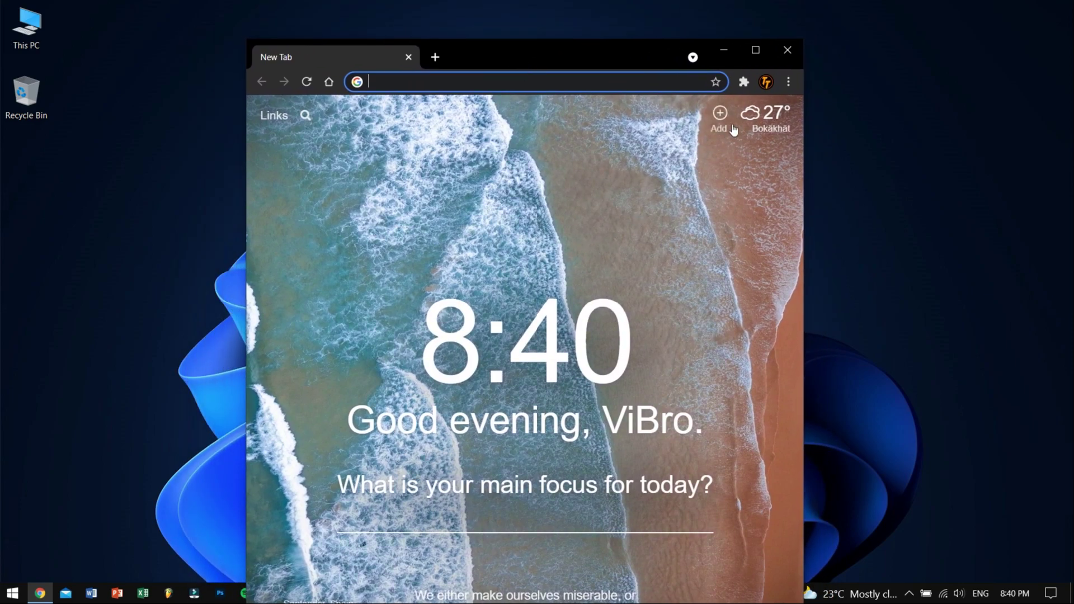
left_click(787, 50)
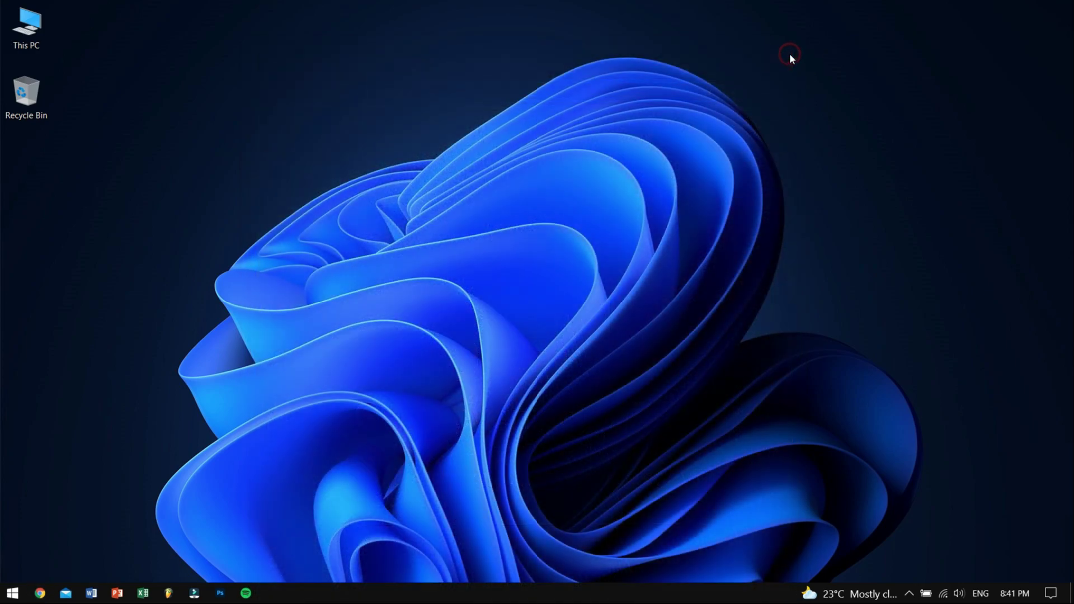
right_click(431, 99)
left_click(474, 140)
- Show and hide the hidden notification-area icons, then refresh the desktop again
left_click(910, 595)
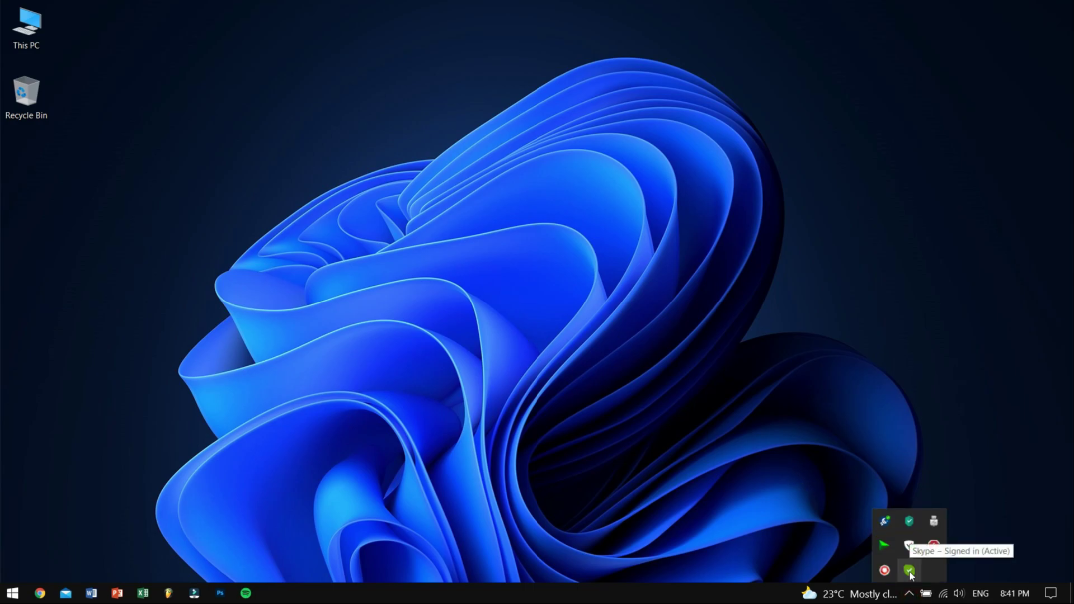
left_click(910, 594)
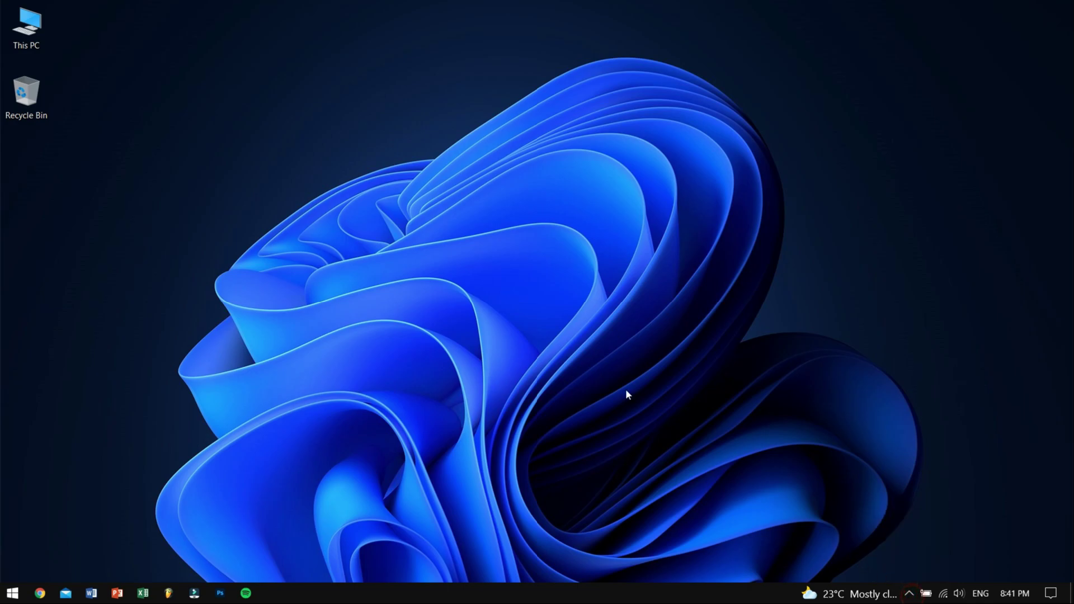
right_click(401, 226)
left_click(452, 274)
- On Task Manager's Processes tab, end the Skype task, then close Task Manager
right_click(427, 596)
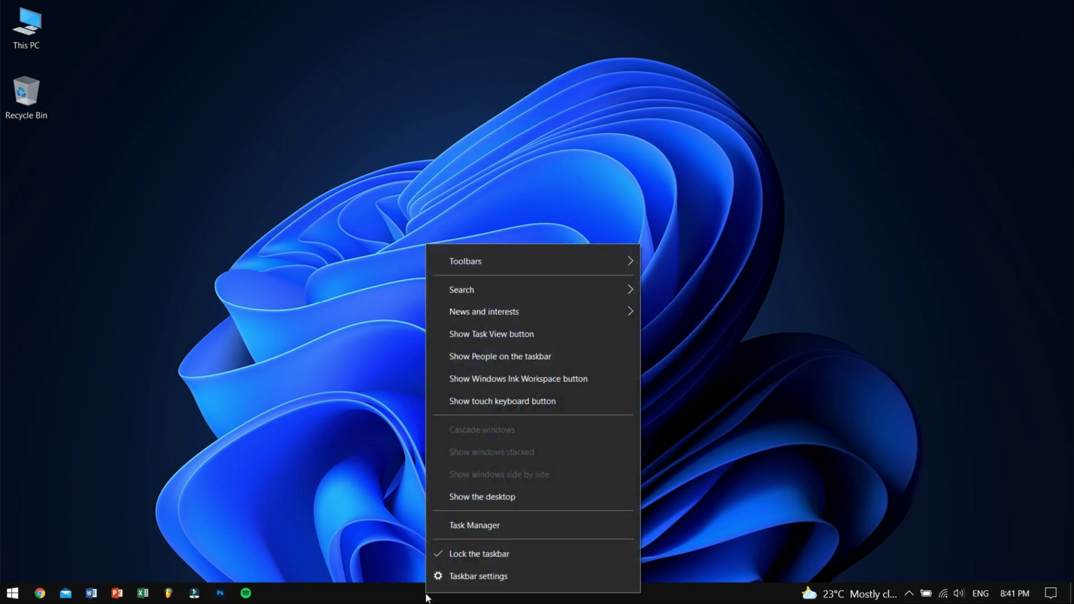
left_click(511, 526)
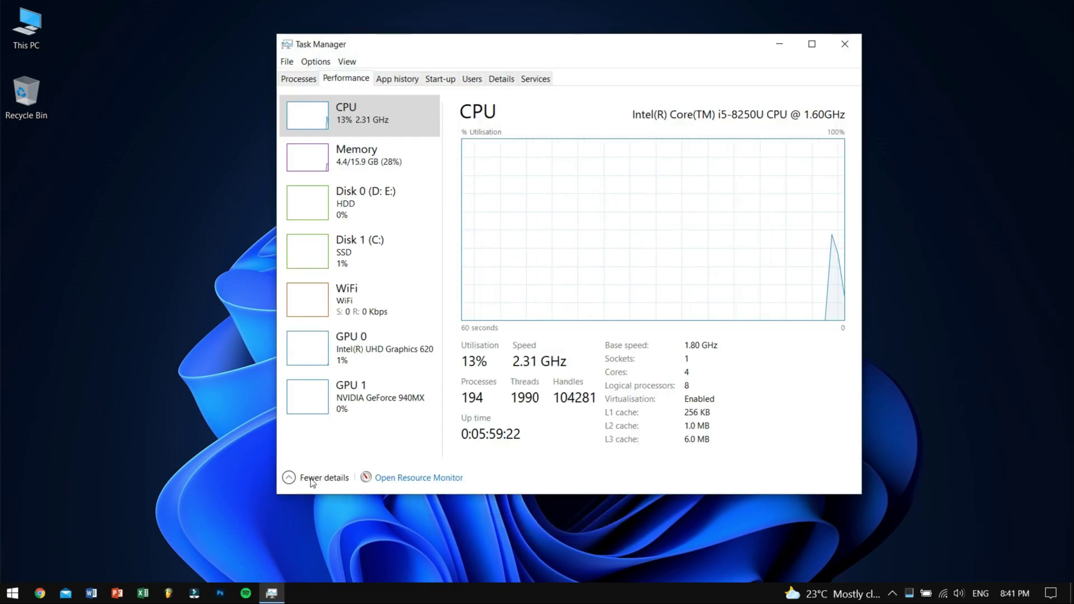
left_click(296, 79)
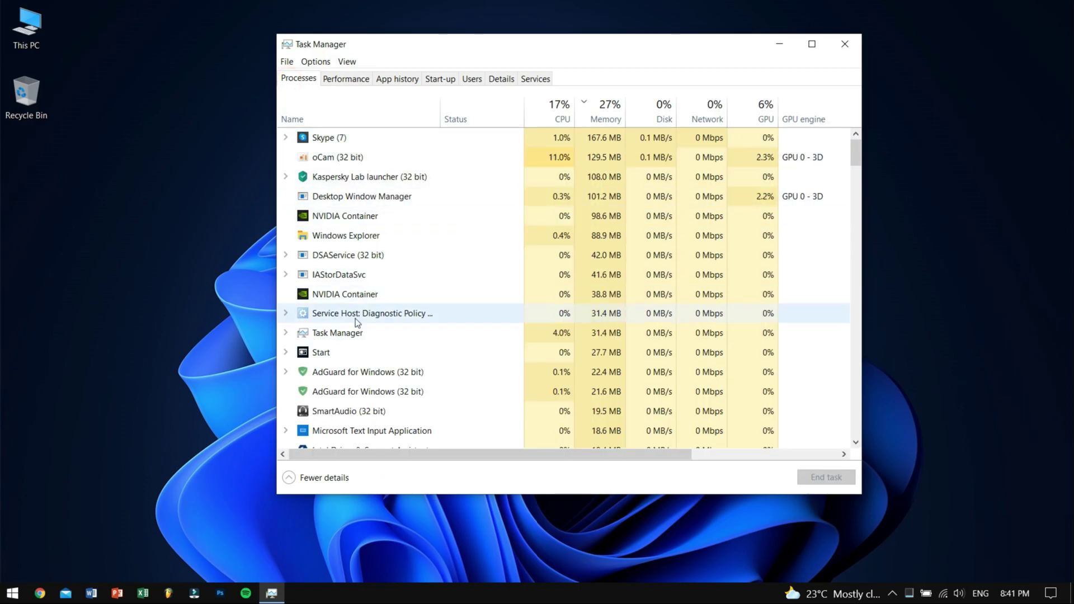
right_click(330, 138)
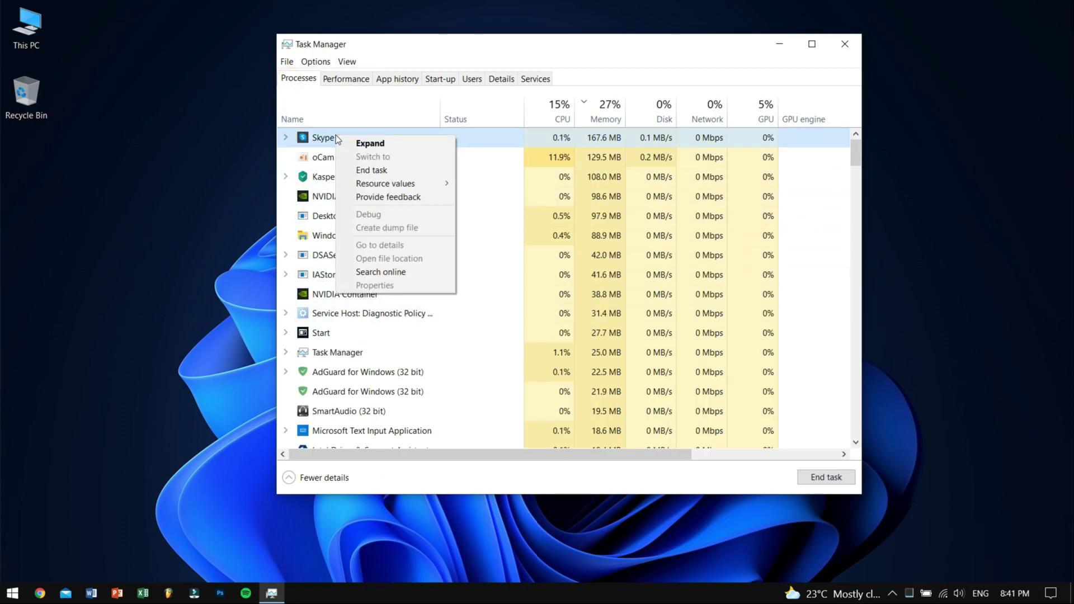
left_click(394, 170)
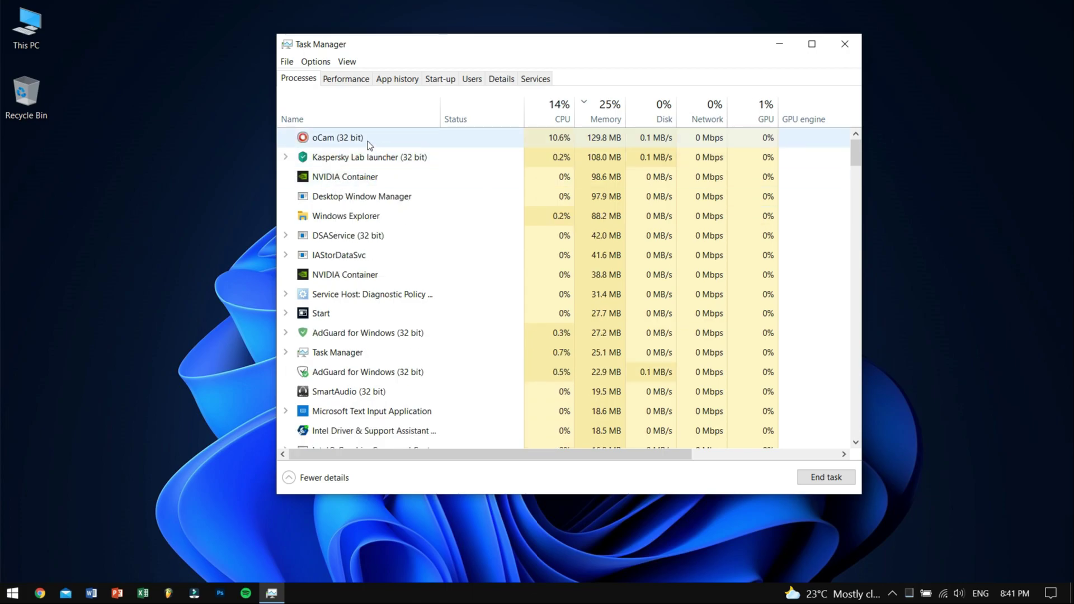
scroll(404, 227, "down", 1)
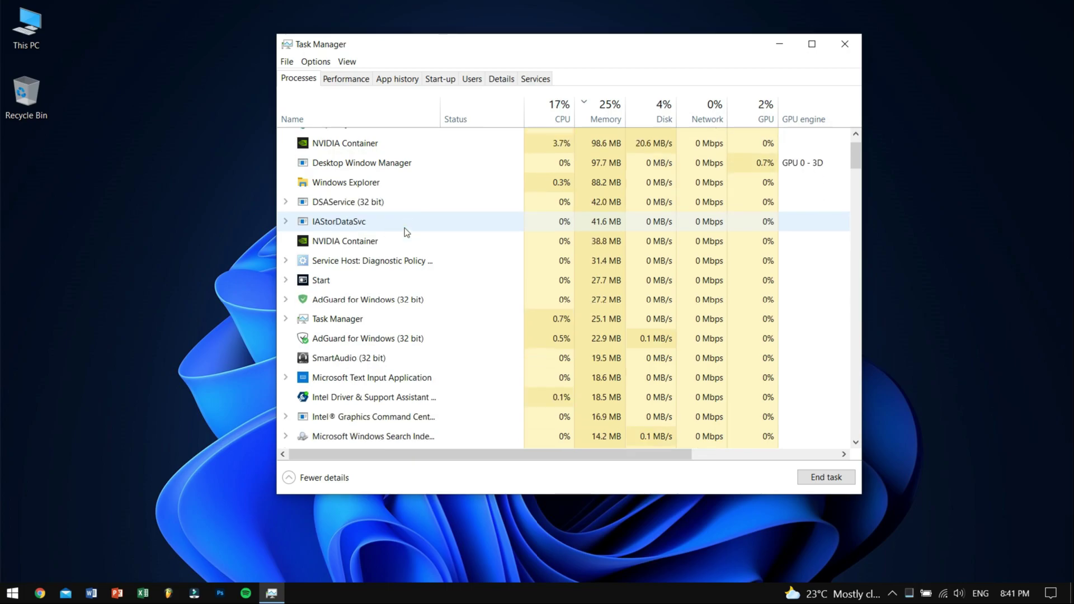
scroll(404, 227, "up", 1)
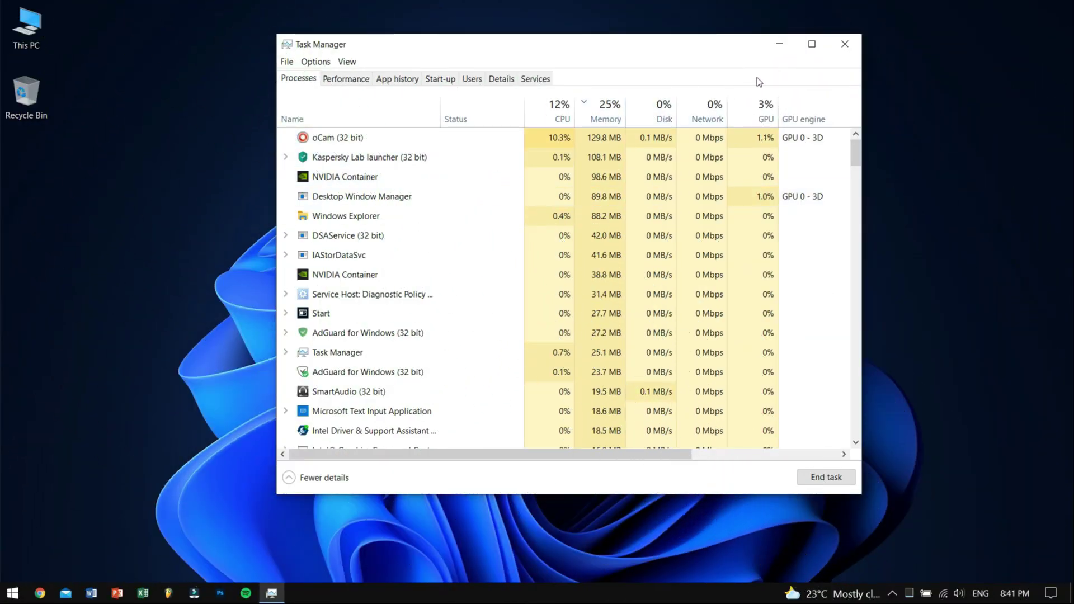
left_click(852, 50)
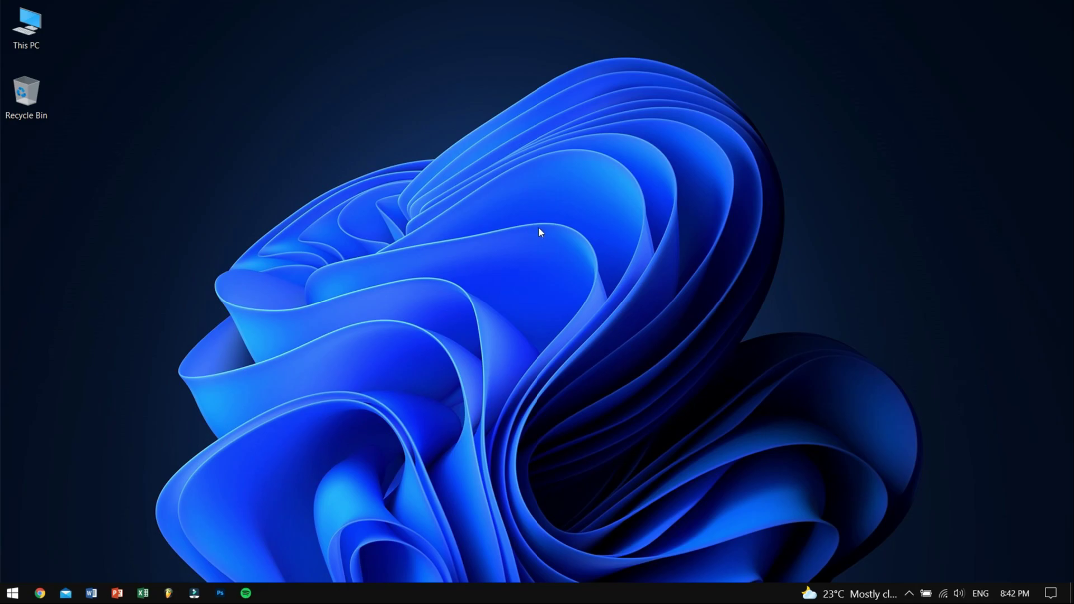
left_click(926, 593)
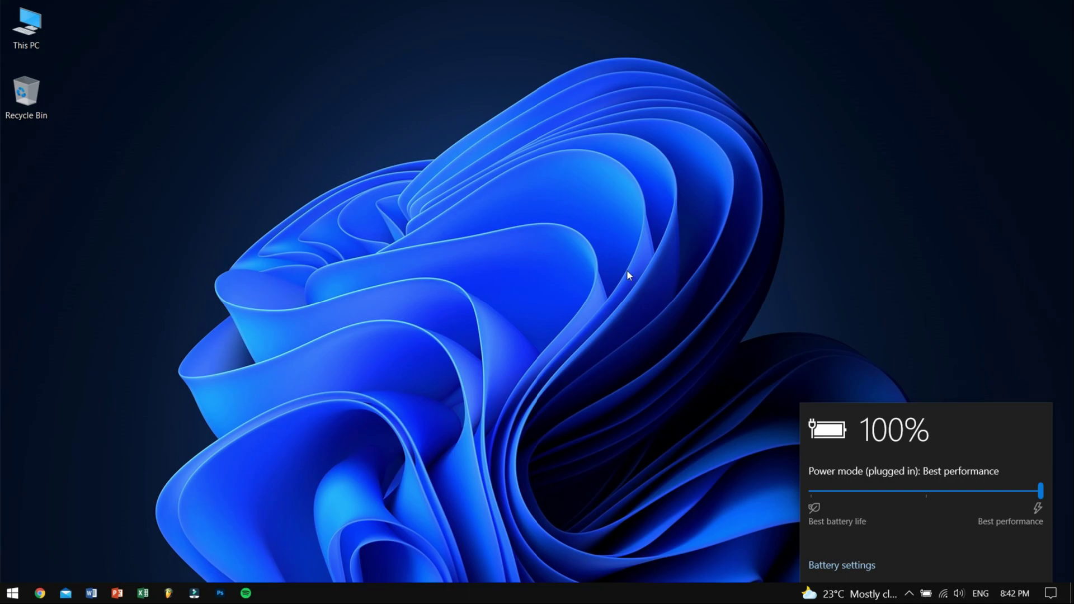
left_click(385, 190)
right_click(384, 189)
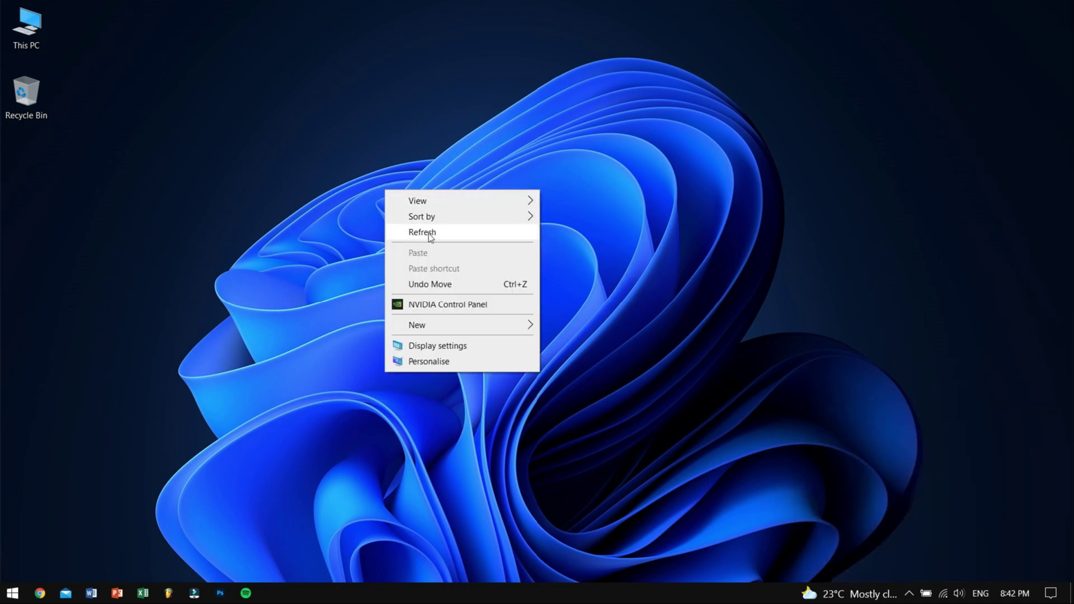
left_click(428, 233)
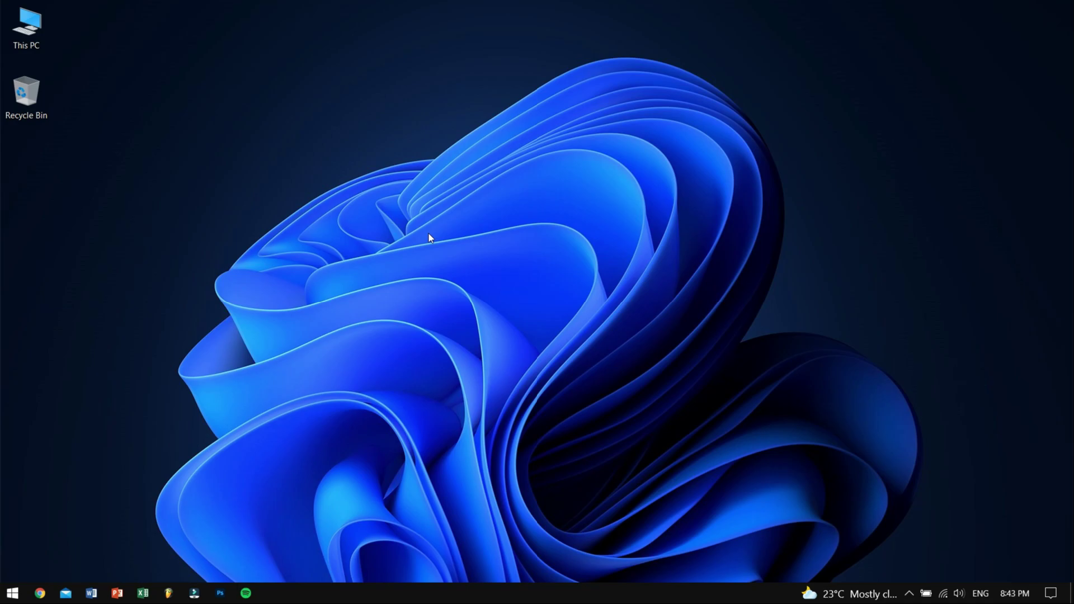
- Launch Command Prompt as administrator and paste the powercfg -duplicatescheme e9a42b02-d5df-448d-aa00-03f14749eb61 command
key("super")
type("cmd")
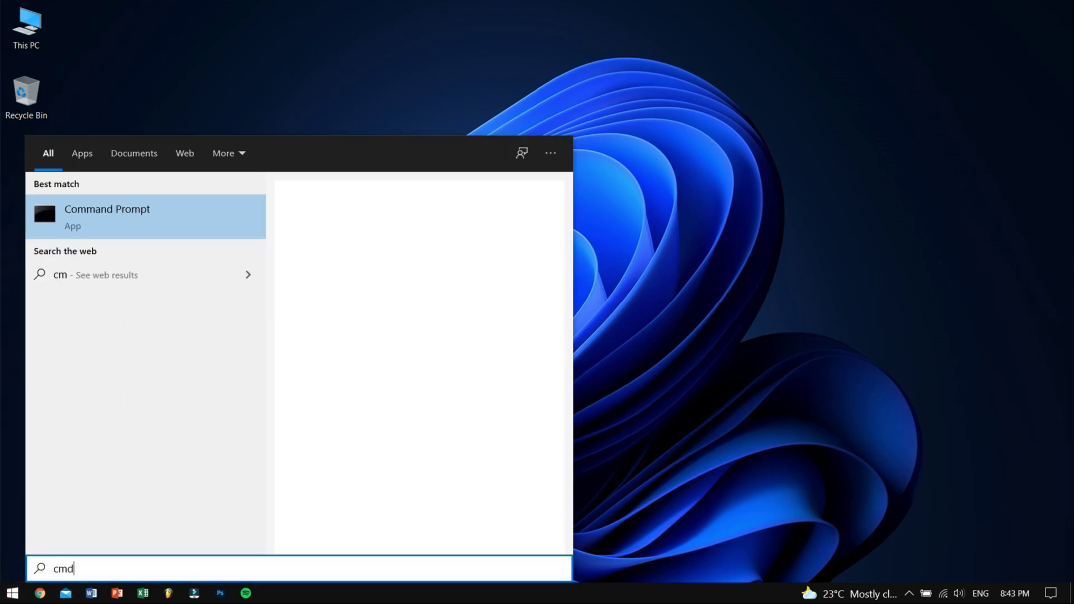
right_click(81, 212)
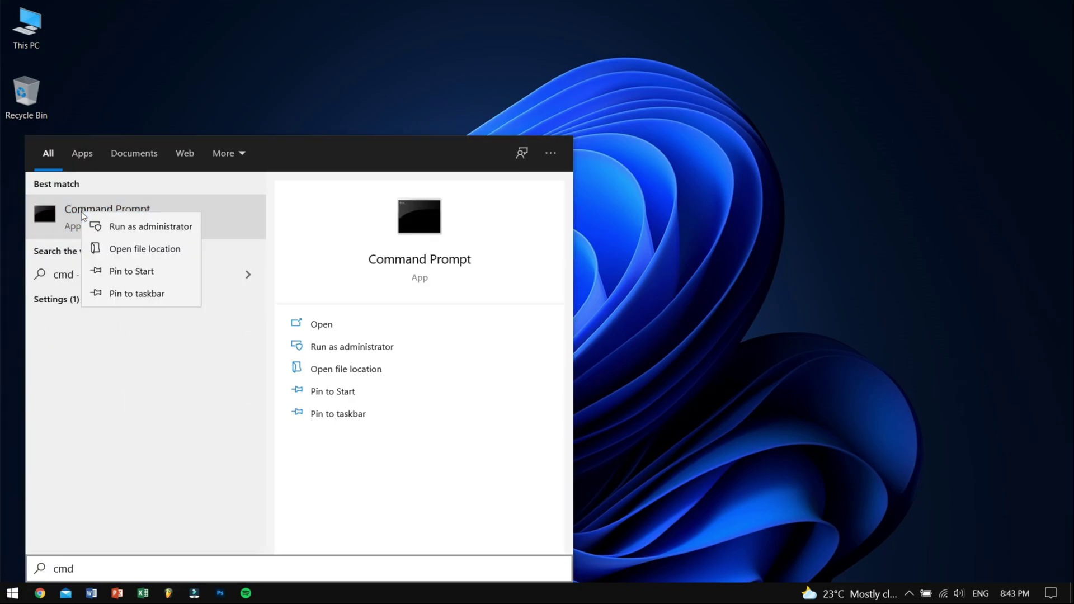
left_click(146, 227)
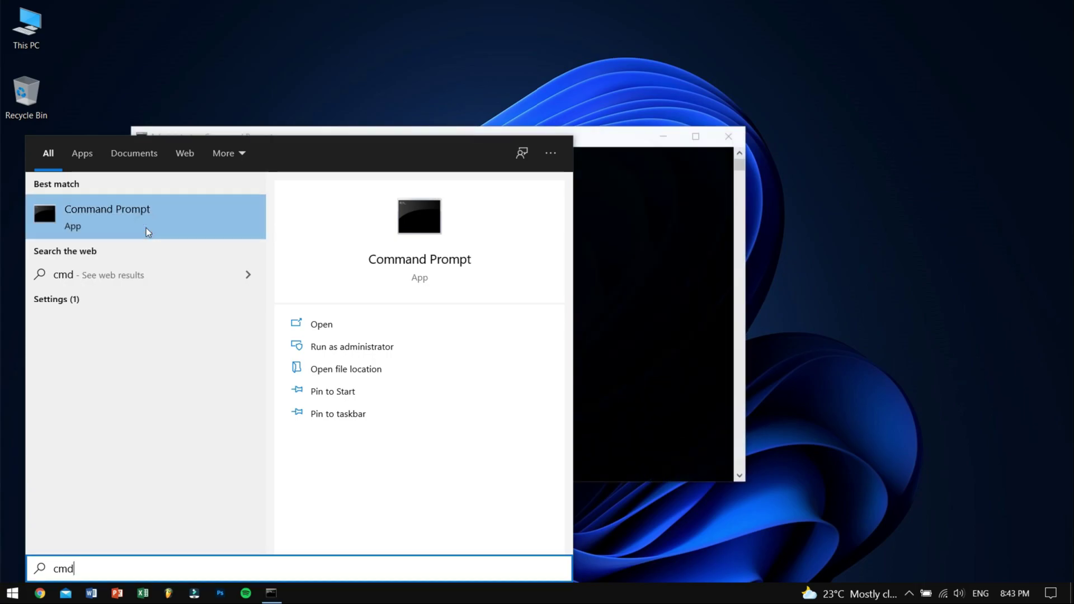
left_click(638, 227)
left_click(279, 212)
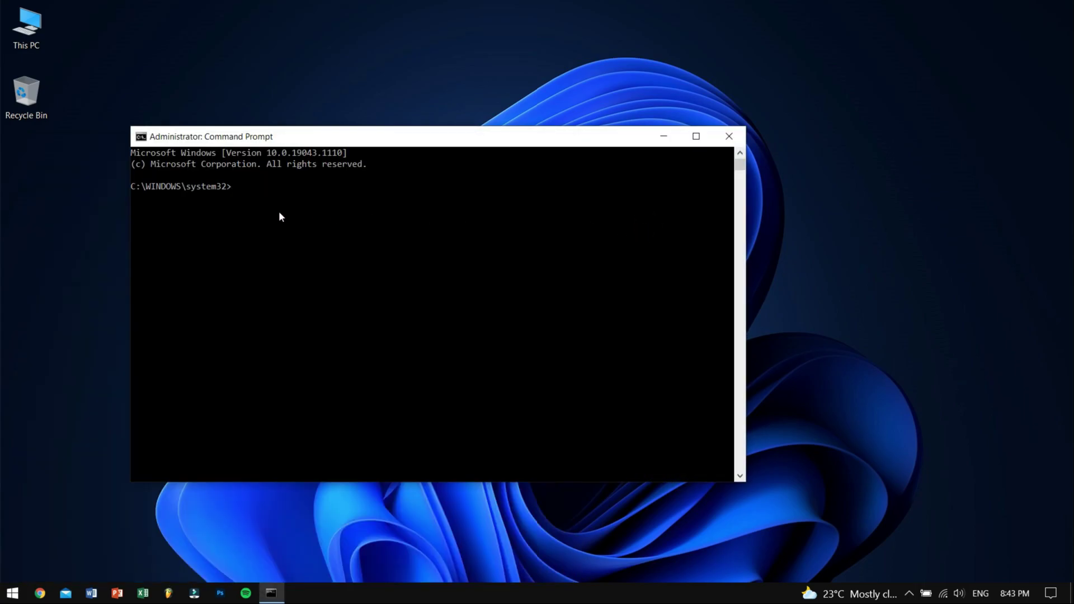
type("powercfg -duplicatescheme e9a42b02-d5df-448d-aa00-03f14749eb61")
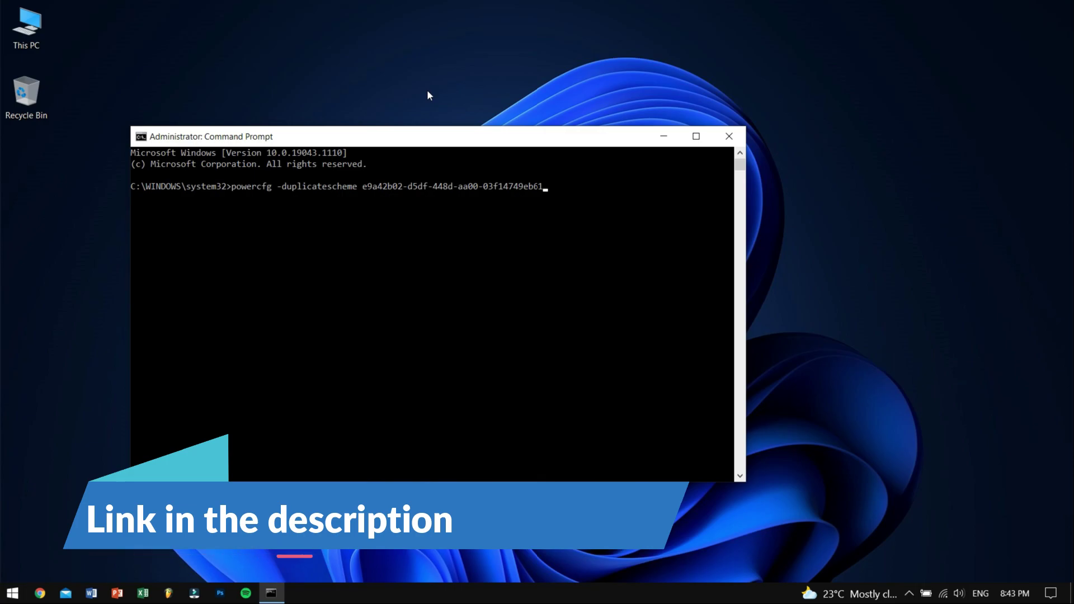
- Close Command Prompt and go to System > Power & sleep in Windows Settings
left_click(721, 140)
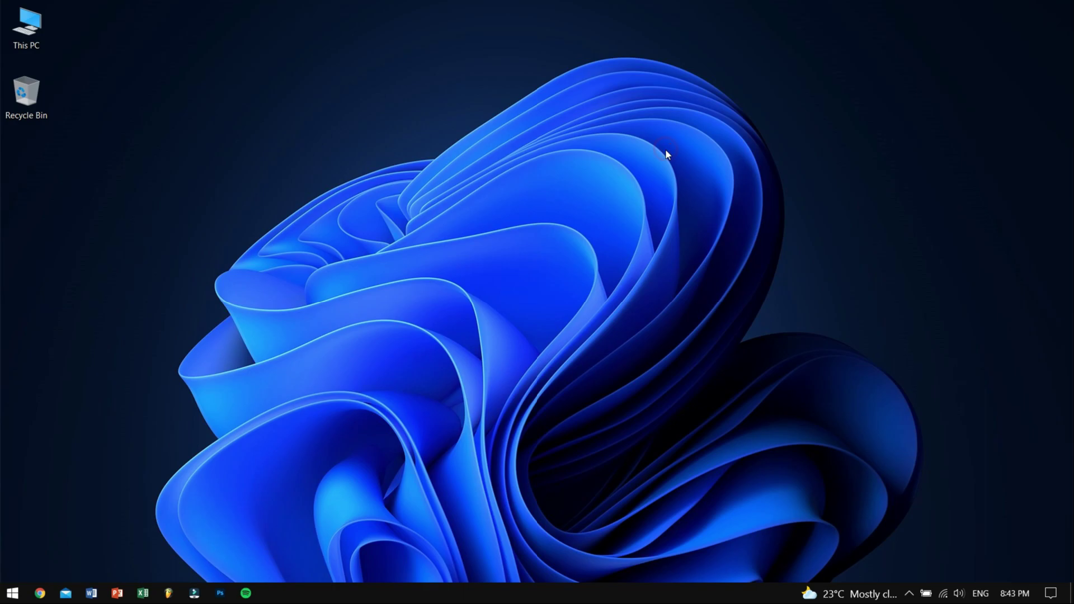
key("super+i")
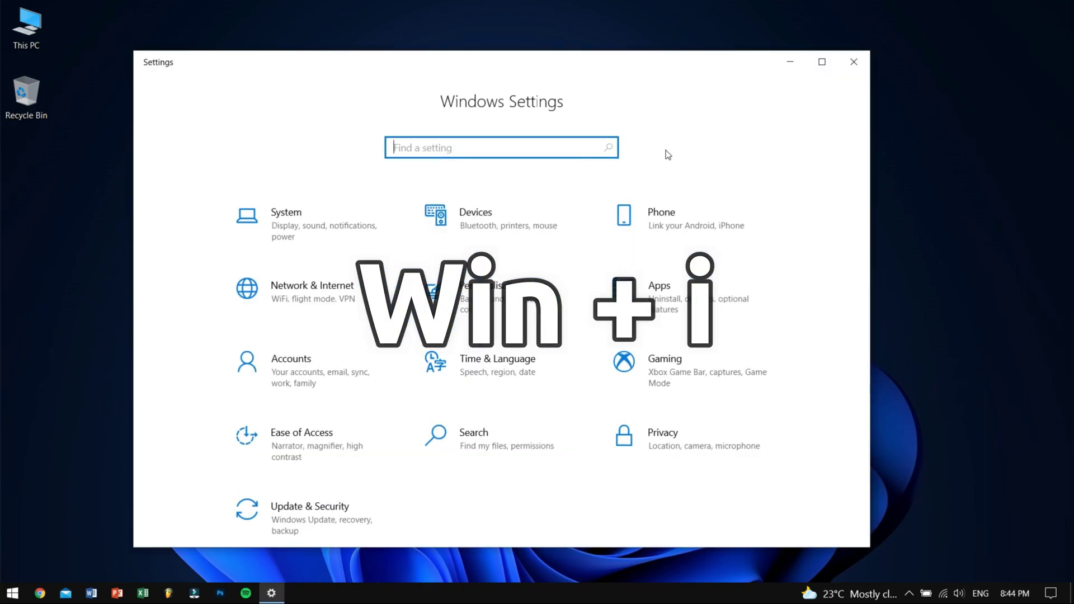
left_click(365, 213)
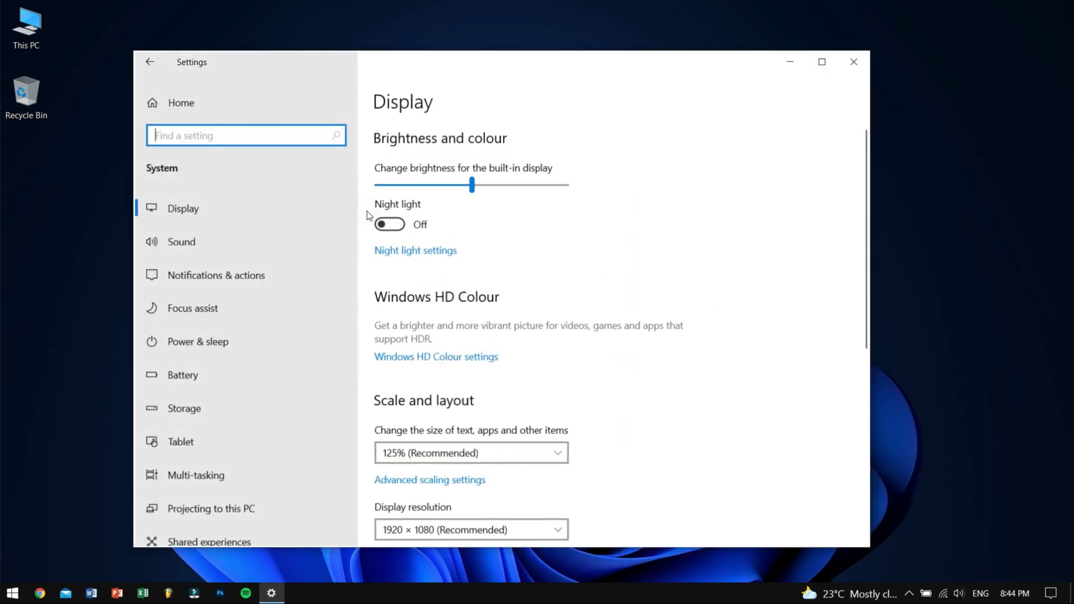
left_click(269, 337)
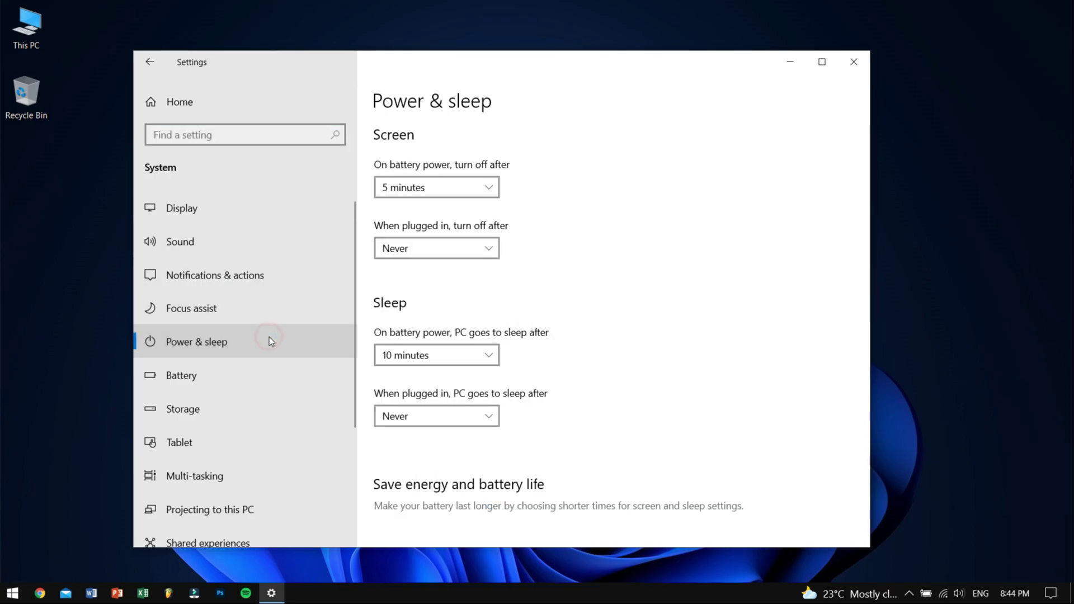
scroll(600, 291, "down", 3)
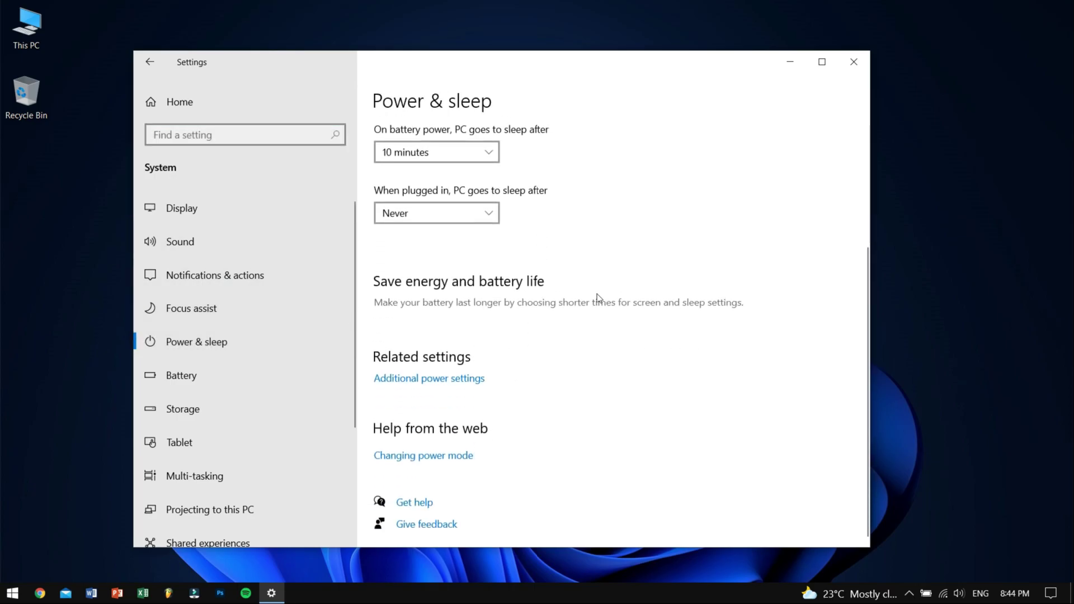
- In Power Options, switch the active plan from Balanced to Ultimate Performance under the additional plans
left_click(462, 381)
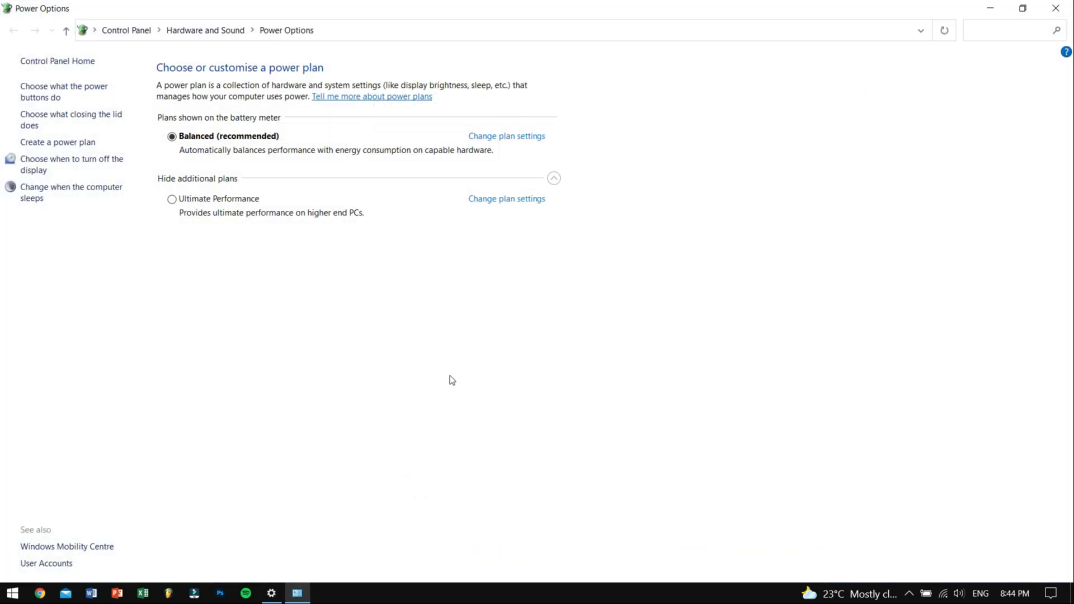
left_click(551, 178)
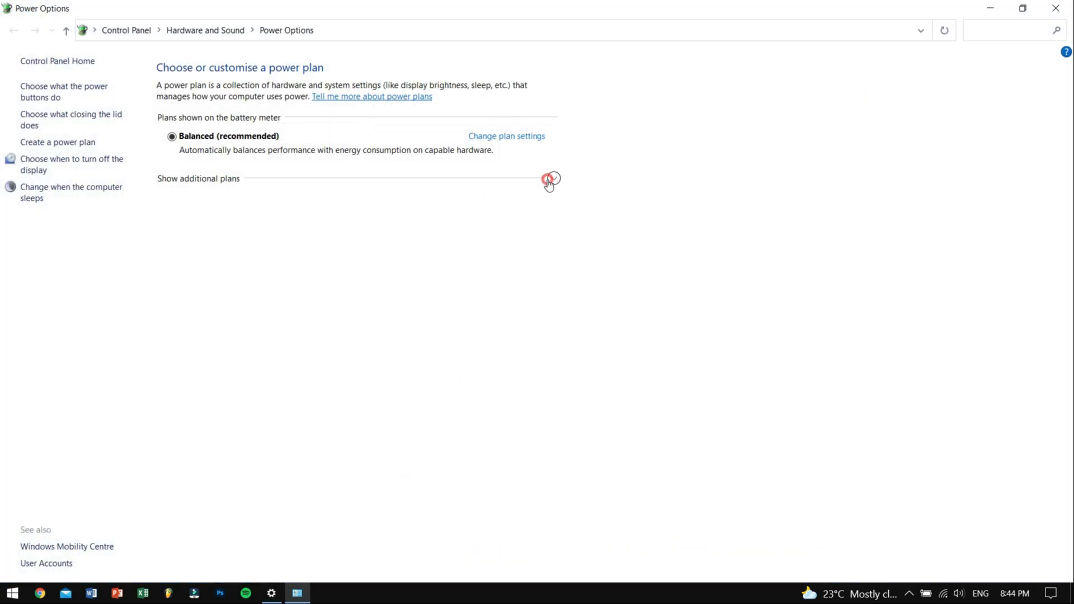
left_click(217, 200)
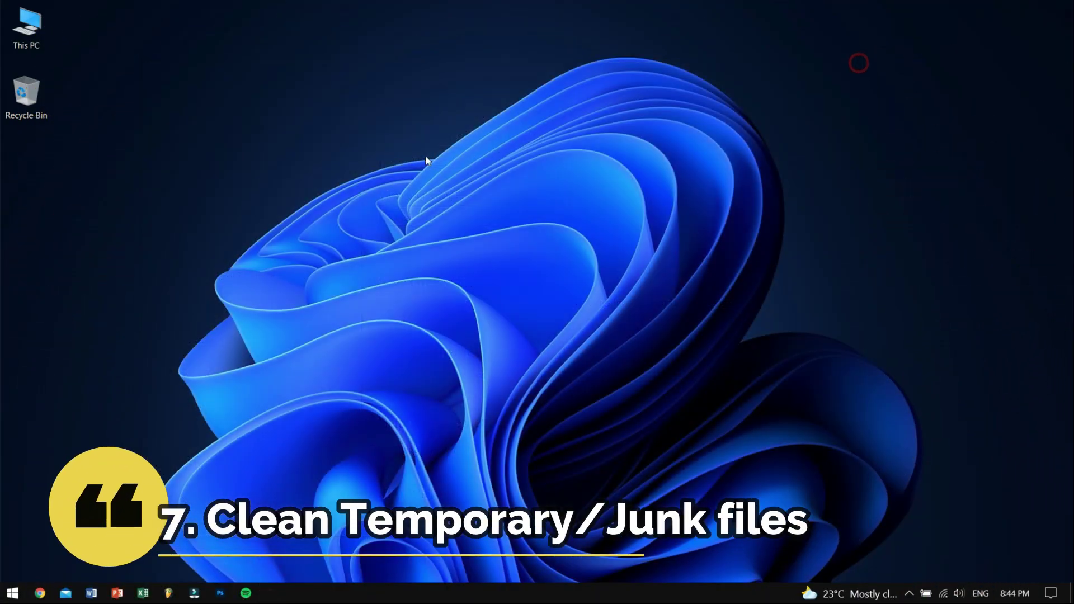
right_click(403, 158)
left_click(448, 202)
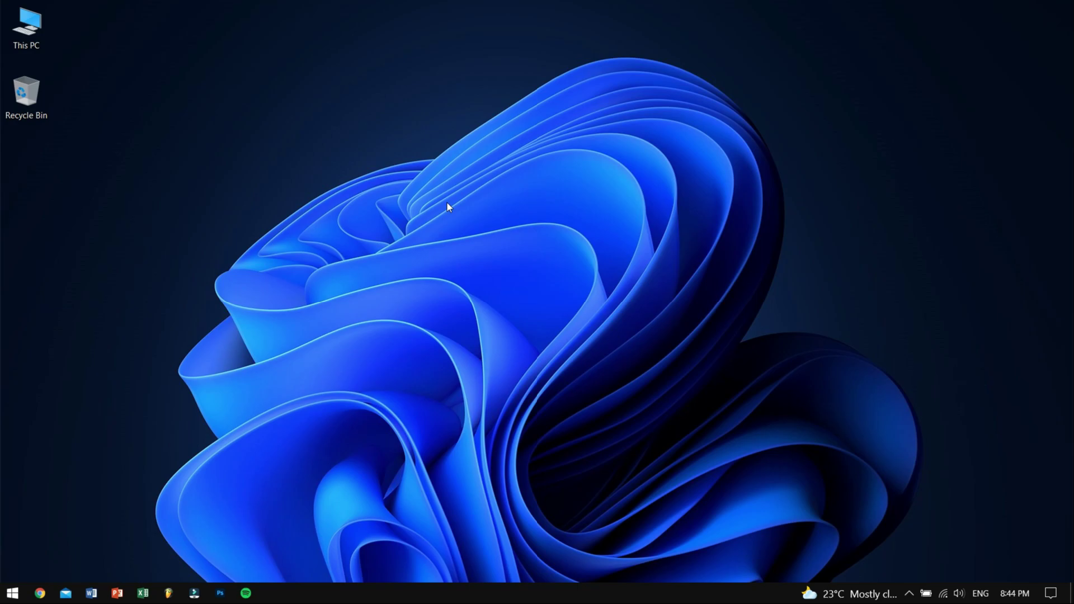
- Search for 'storage settings' and open the Temporary files breakdown for drive C:
key("super")
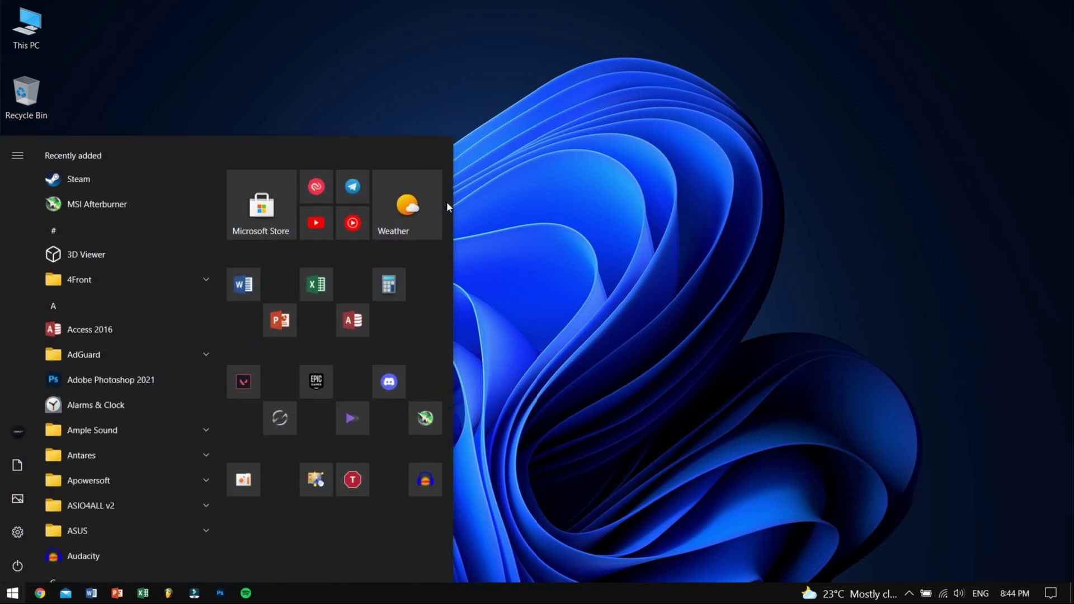
type("storage")
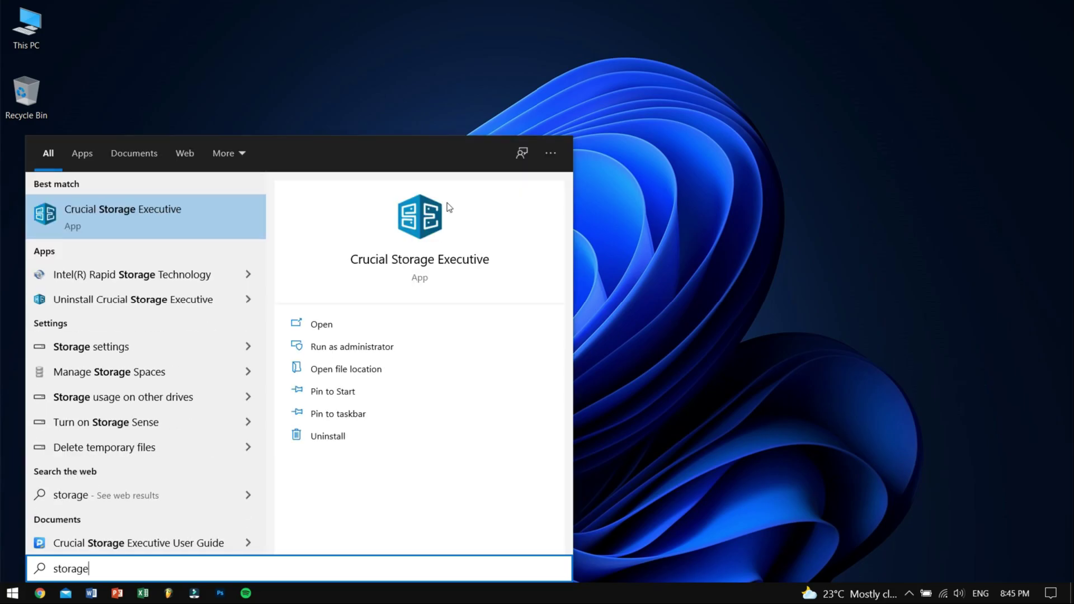
type(" se")
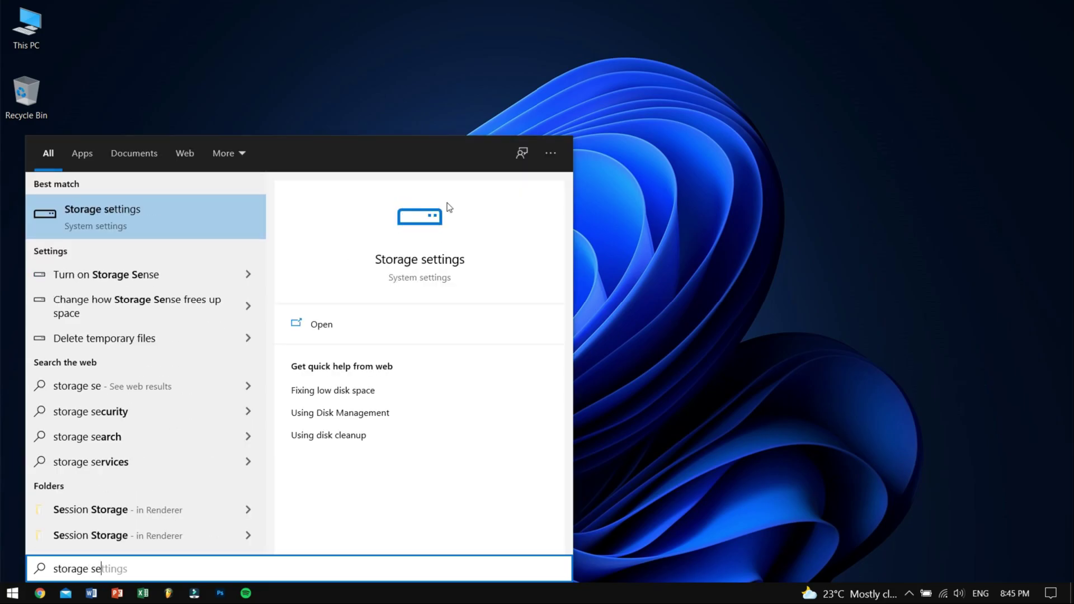
key("Return")
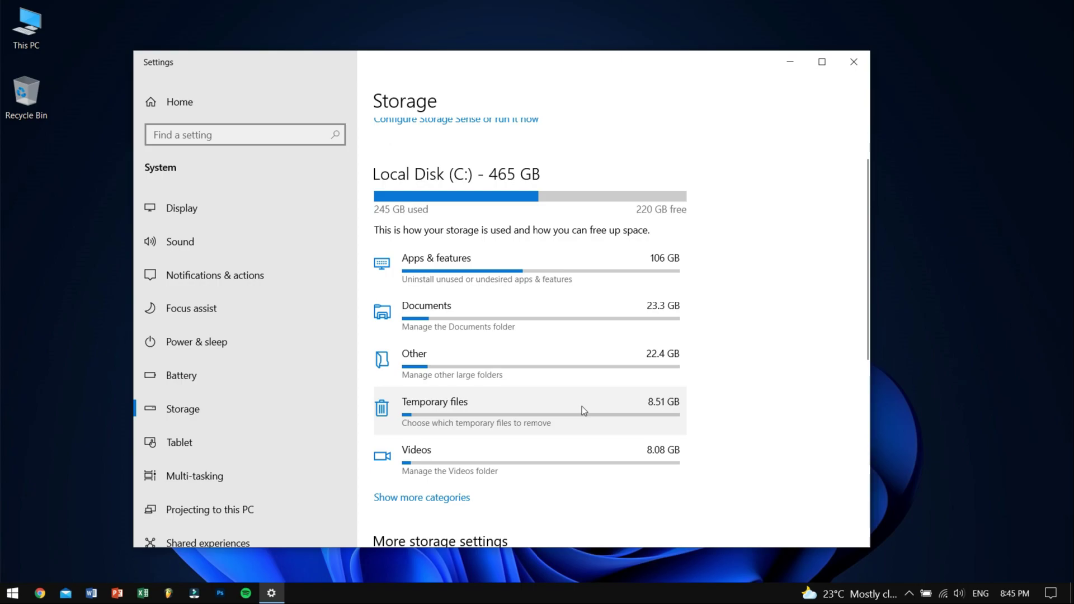
scroll(582, 406, "up", 2)
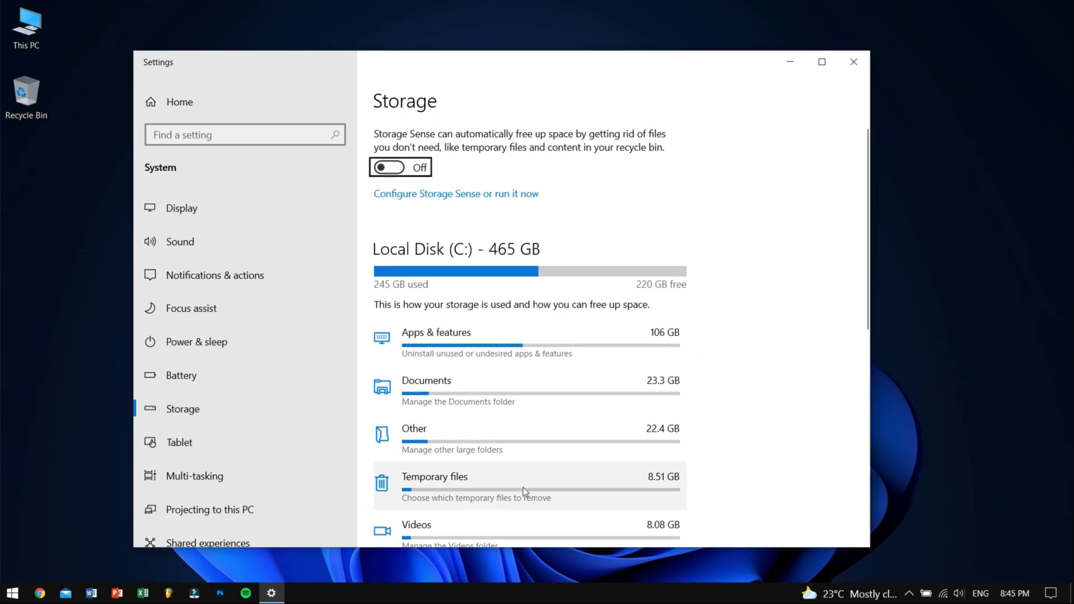
left_click(522, 488)
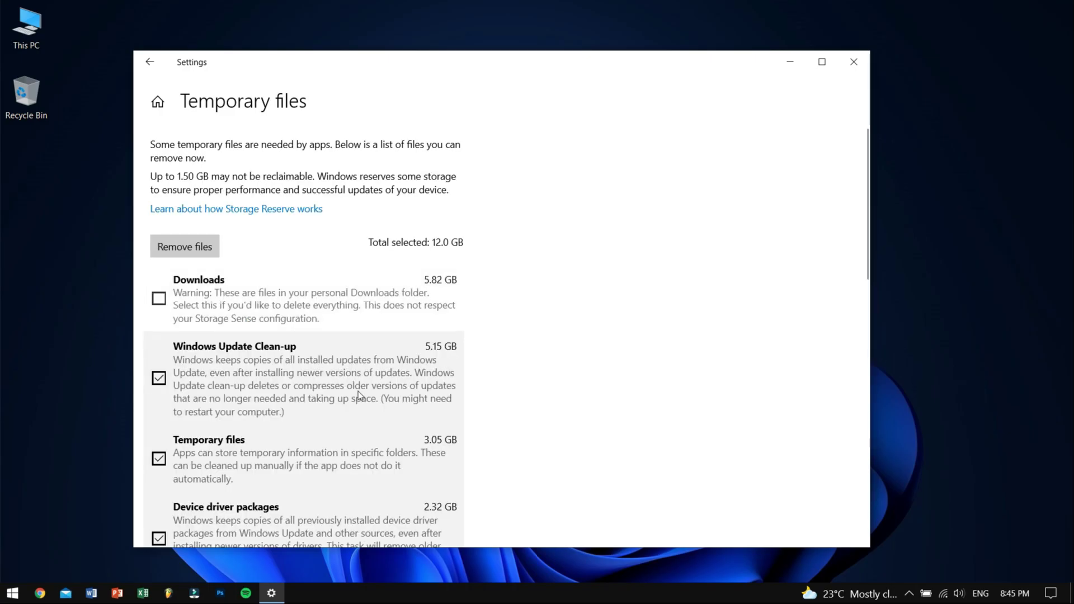
- Remove the checked temporary files, about 12 GB including Windows Update Clean-up
scroll(358, 391, "down", 6)
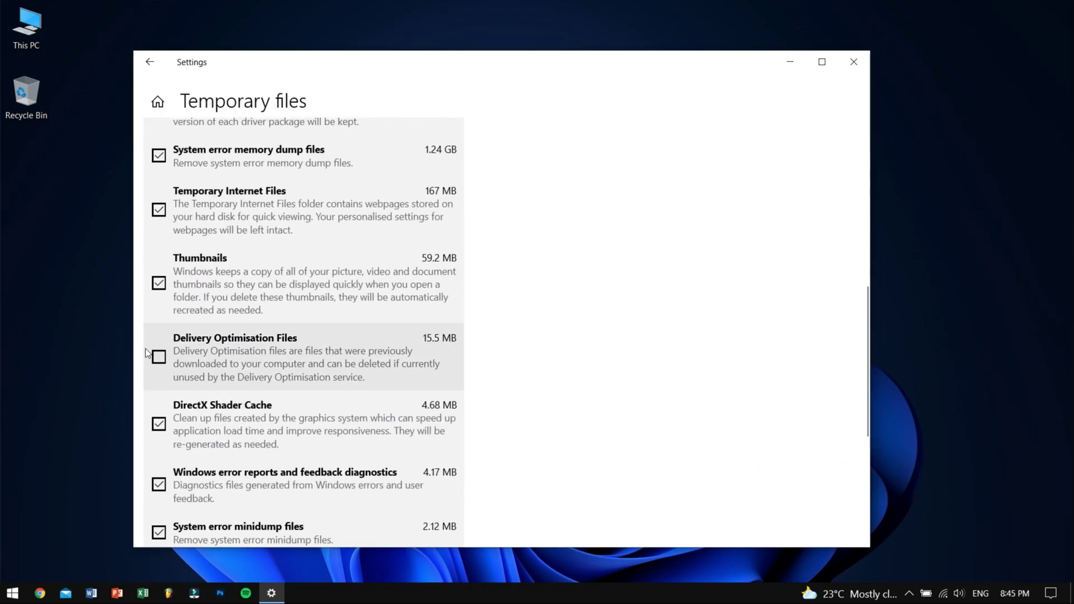
left_click(159, 360)
scroll(159, 302, "up", 6)
left_click(161, 243)
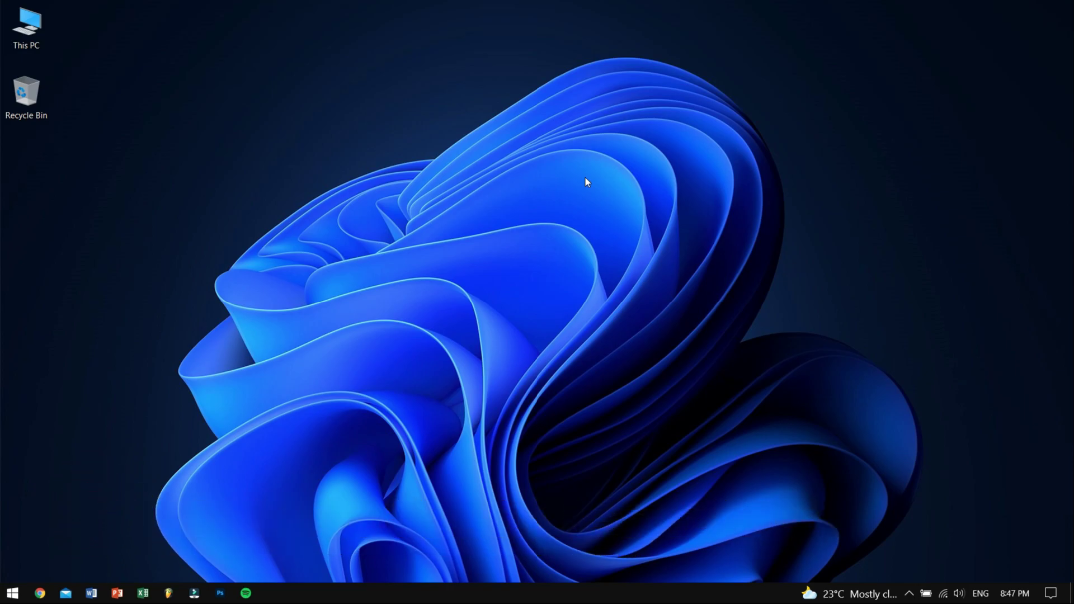
left_click(909, 593)
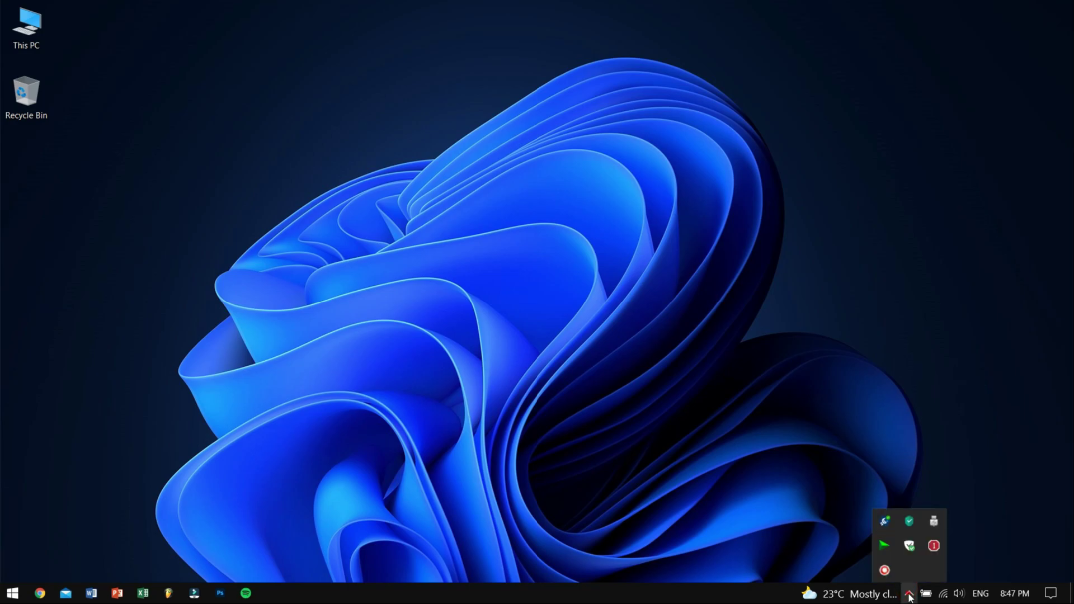
left_click(909, 593)
right_click(495, 156)
left_click(551, 197)
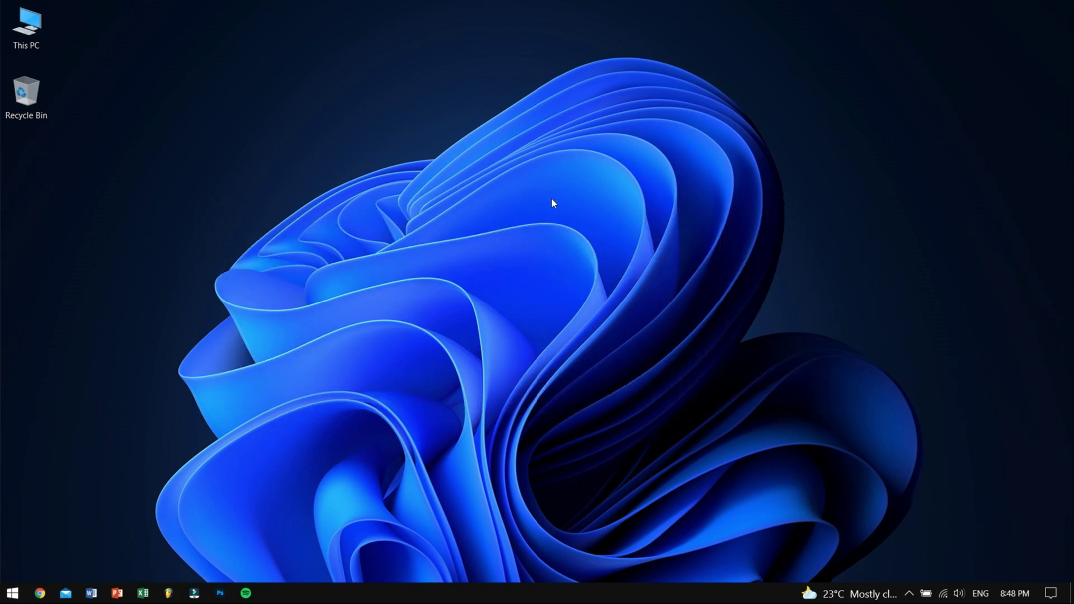
key("super")
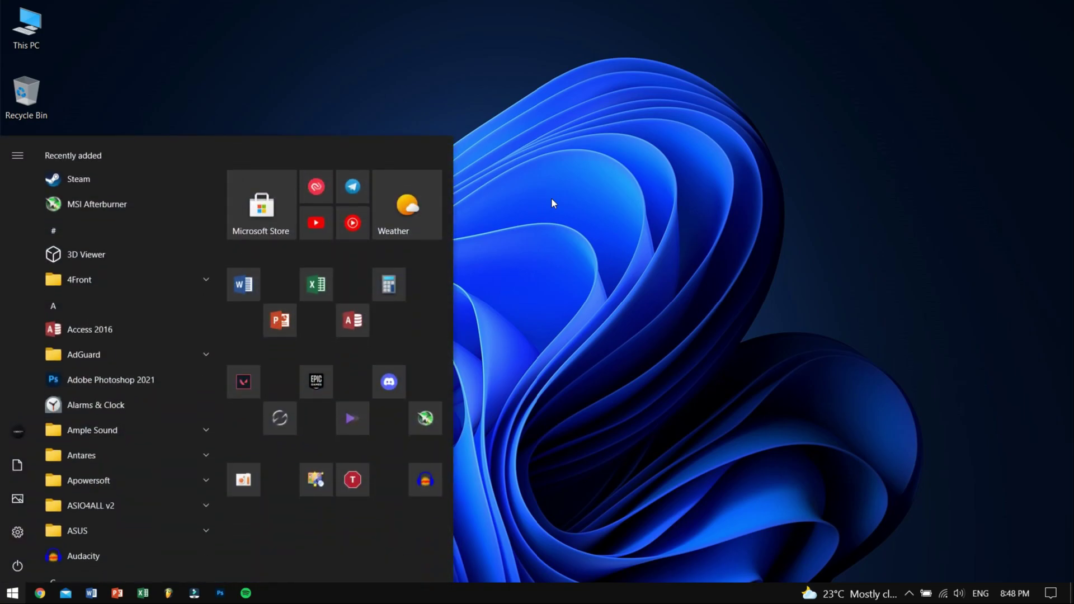
type("defra")
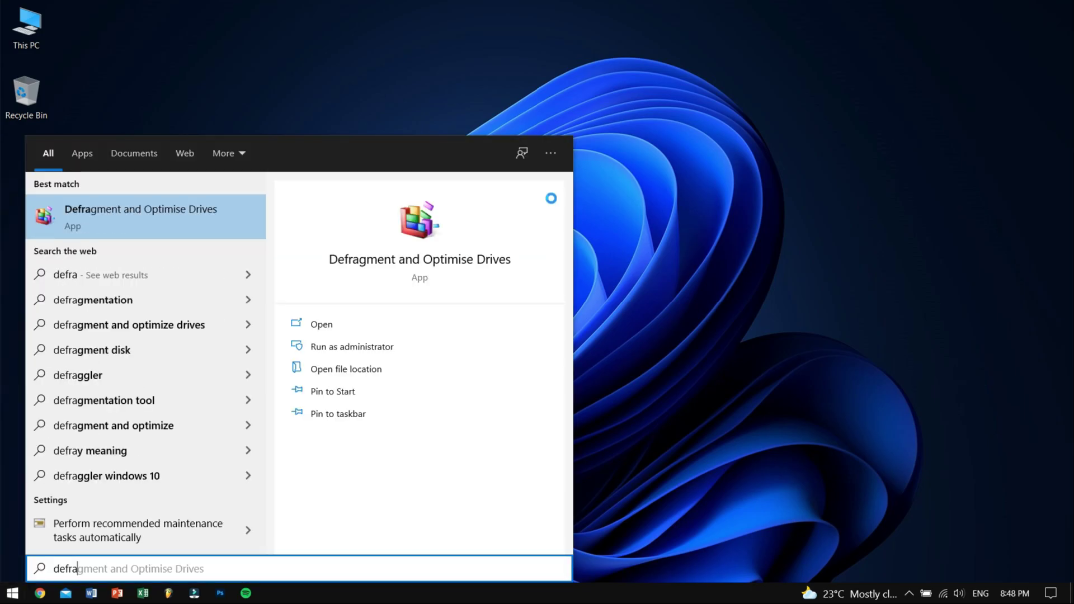
left_click(213, 227)
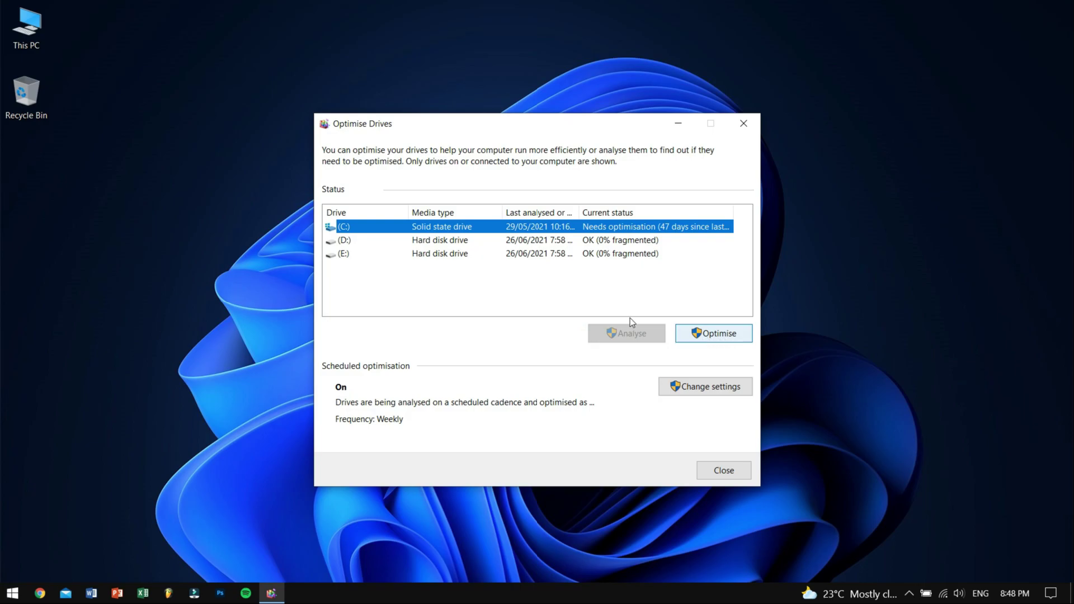
left_click_drag(449, 274, 495, 224)
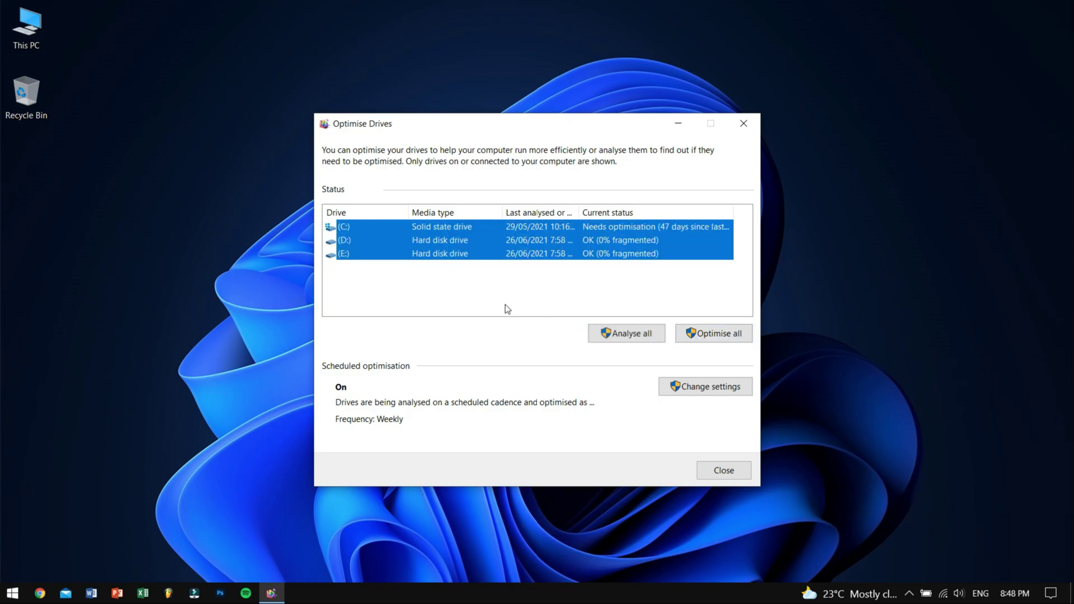
left_click(548, 285)
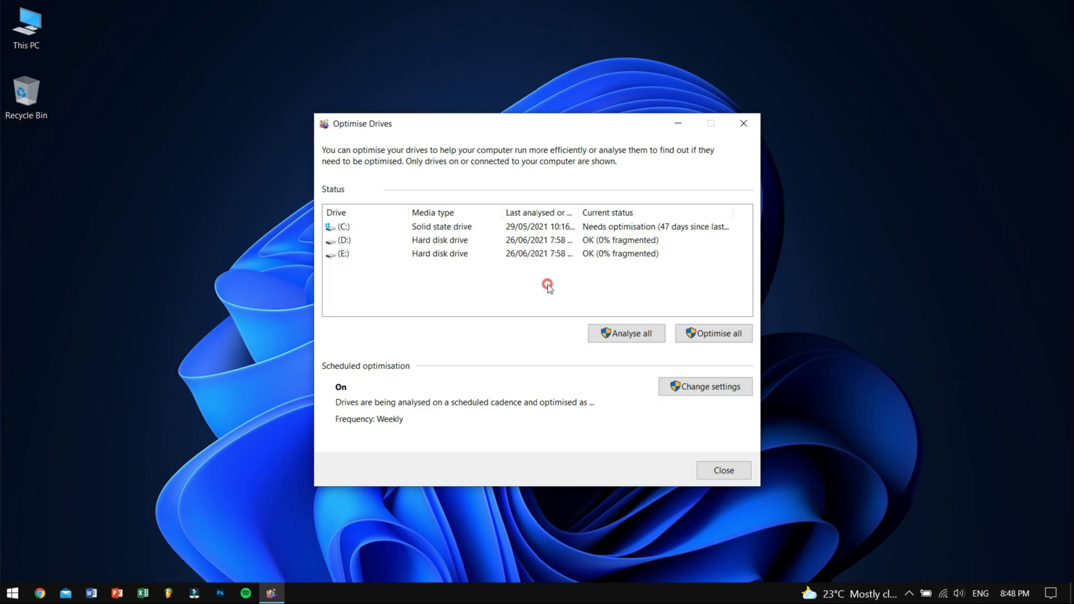
left_click(724, 470)
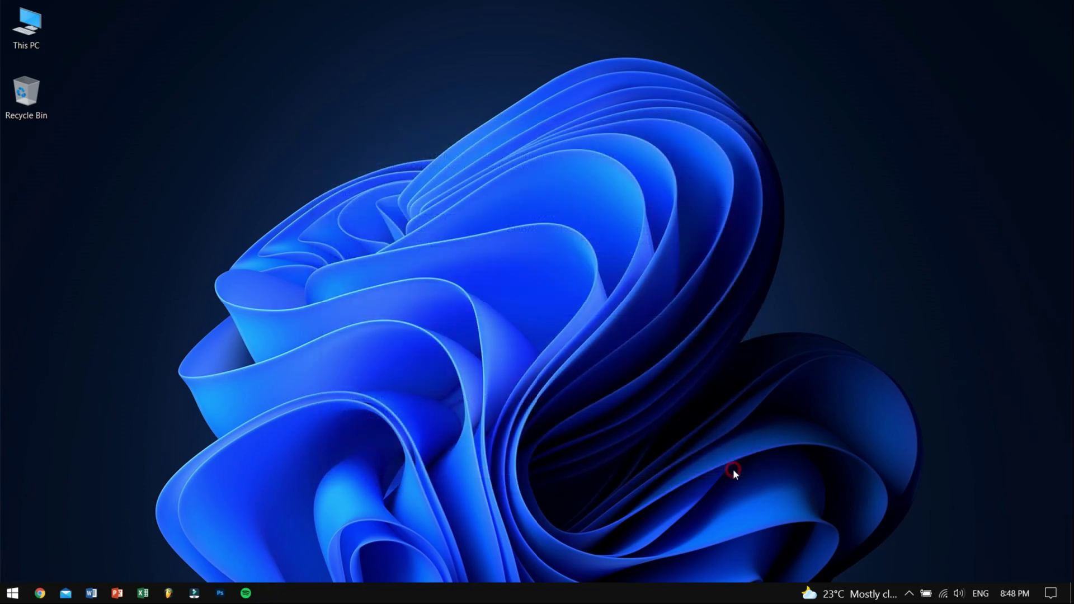
left_click(13, 593)
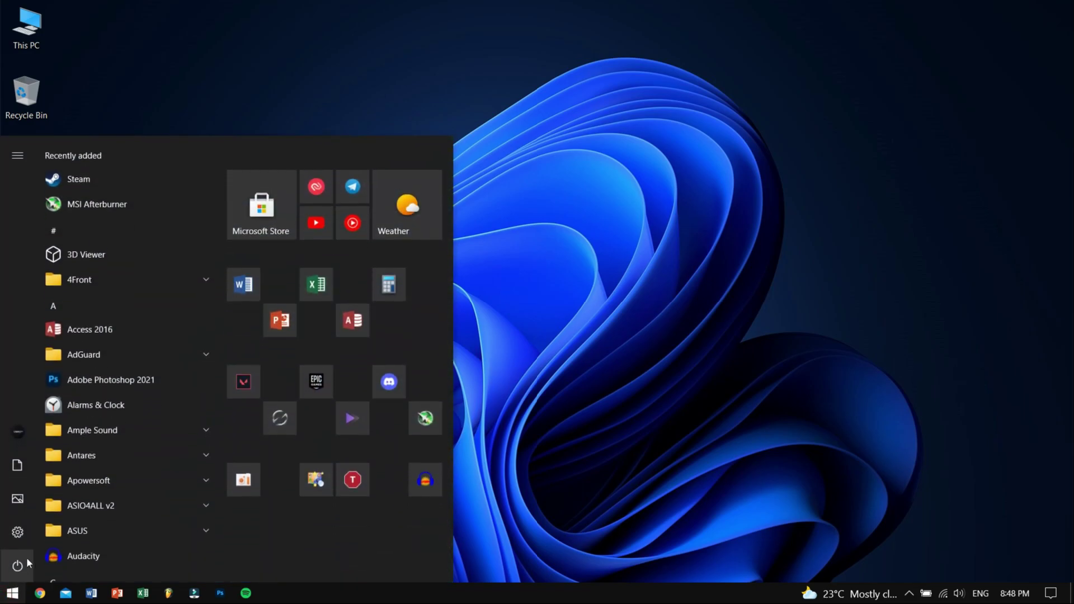
left_click(21, 566)
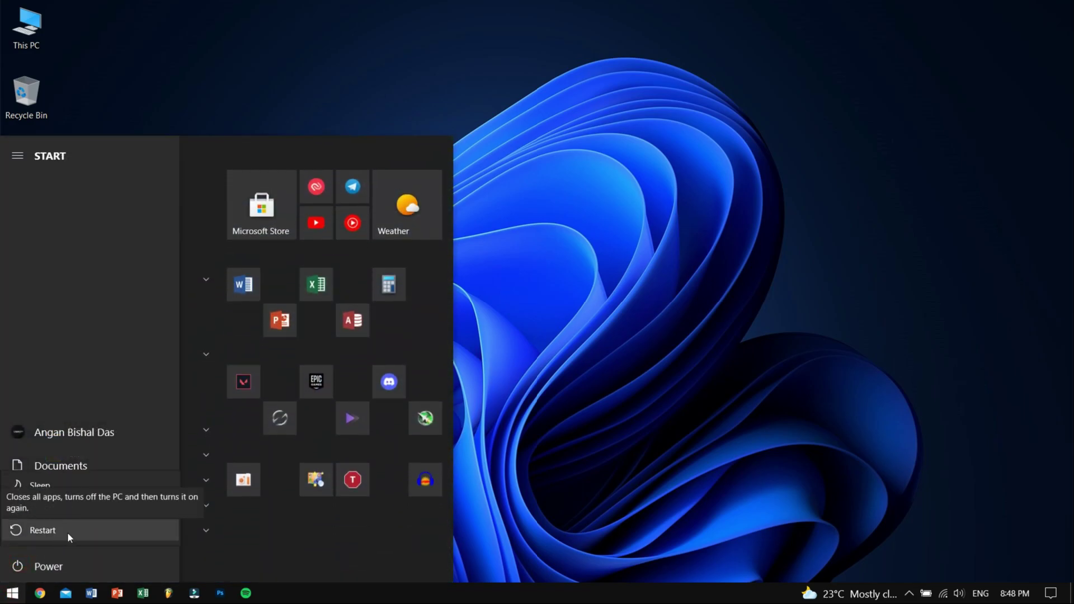
left_click(552, 362)
left_click(531, 343)
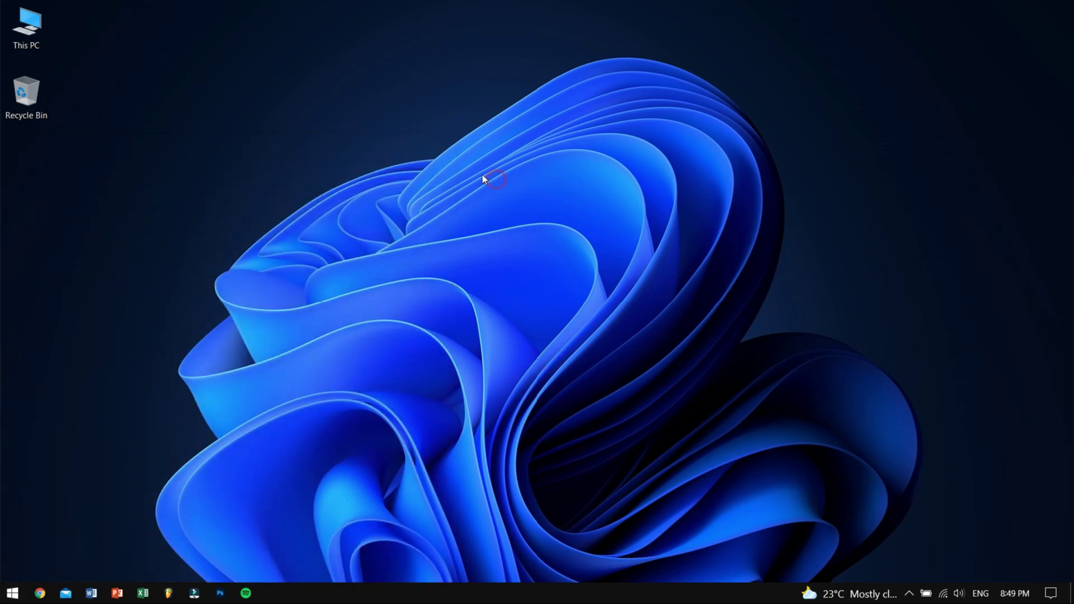
right_click(377, 157)
left_click(432, 197)
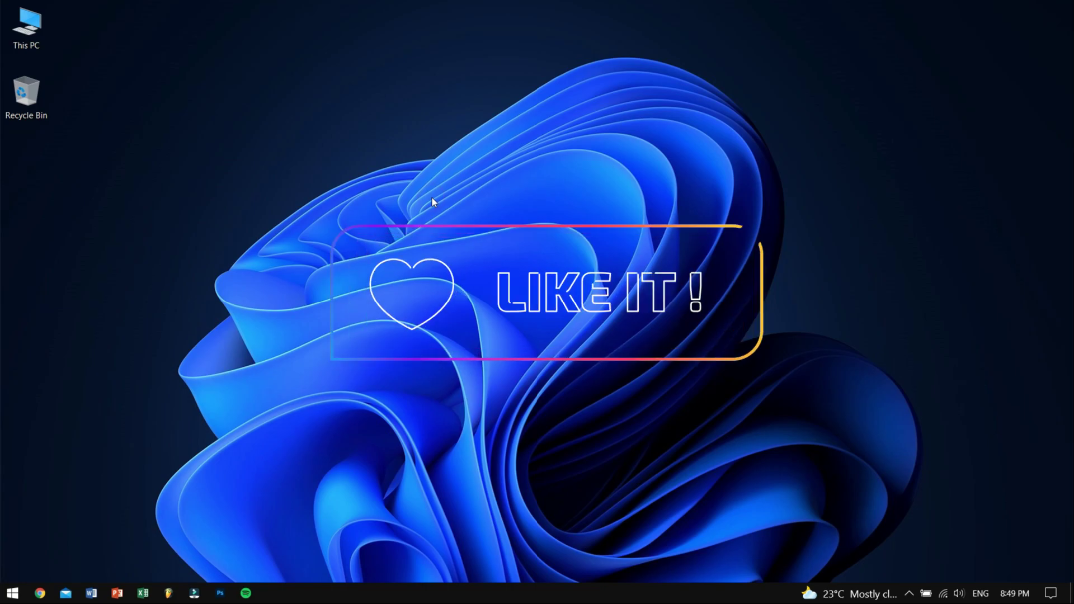